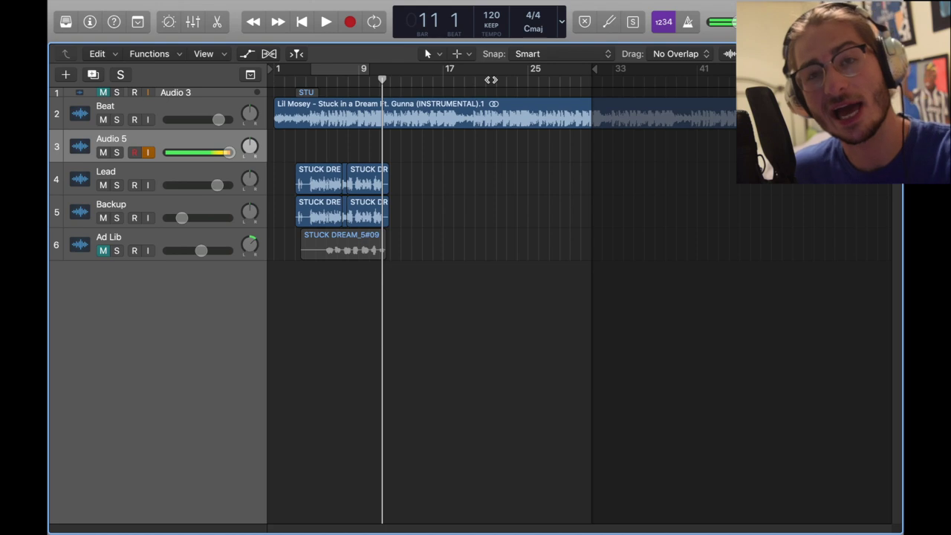
# Step: Move the Audio 5 track below the Lead track and rename it Dry
pyautogui.scroll(5, 490, 108)
pyautogui.hscroll(-5, 462, 123)
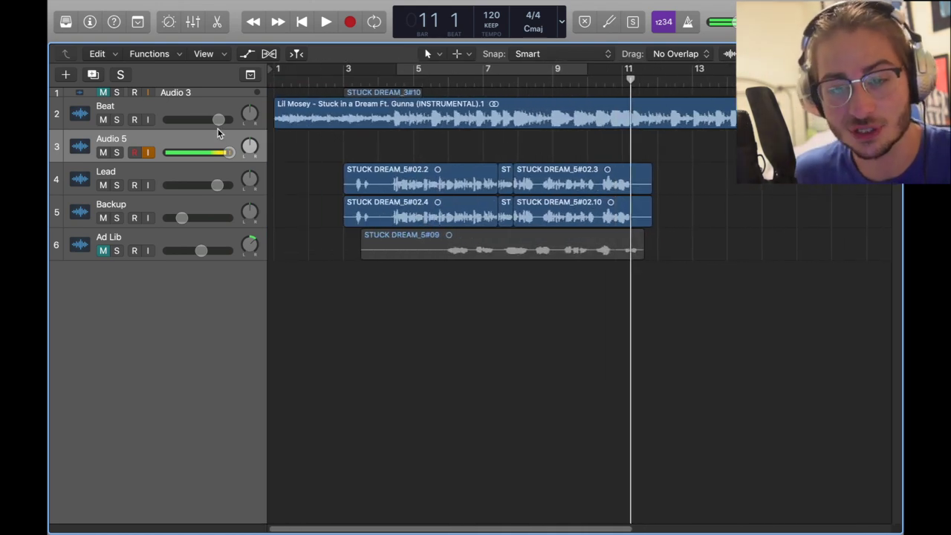
pyautogui.click(193, 22)
pyautogui.click(194, 23)
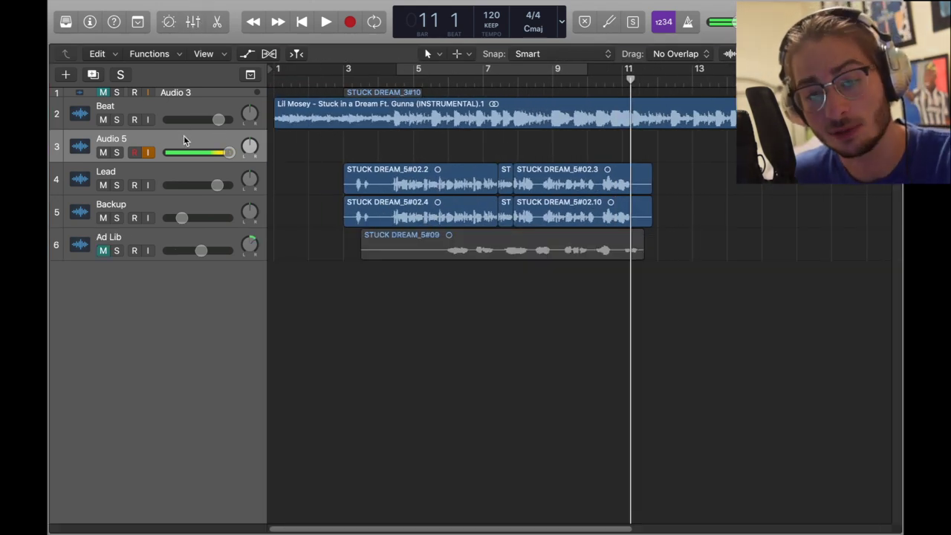
pyautogui.moveTo(183, 135); pyautogui.dragTo(178, 174)
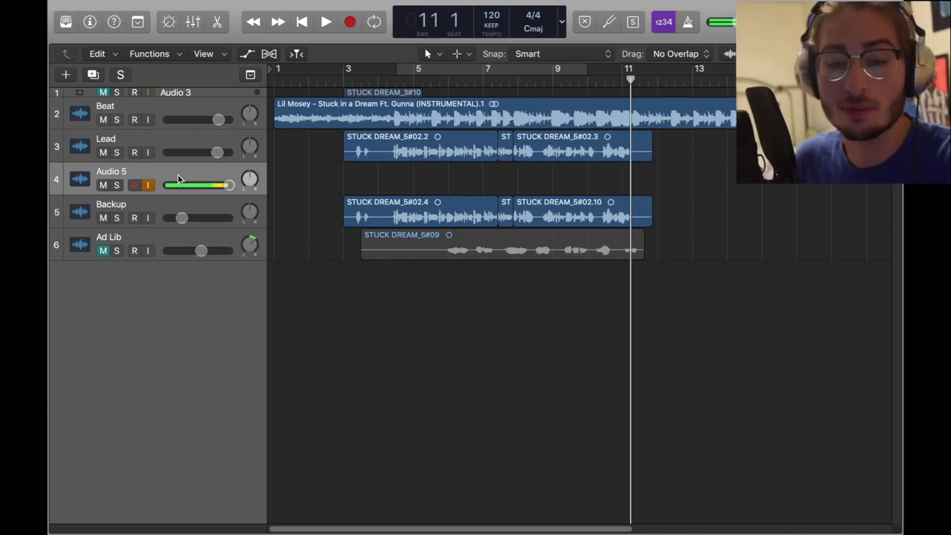
pyautogui.doubleClick(111, 172)
pyautogui.write('Dry')
pyautogui.press('Return')
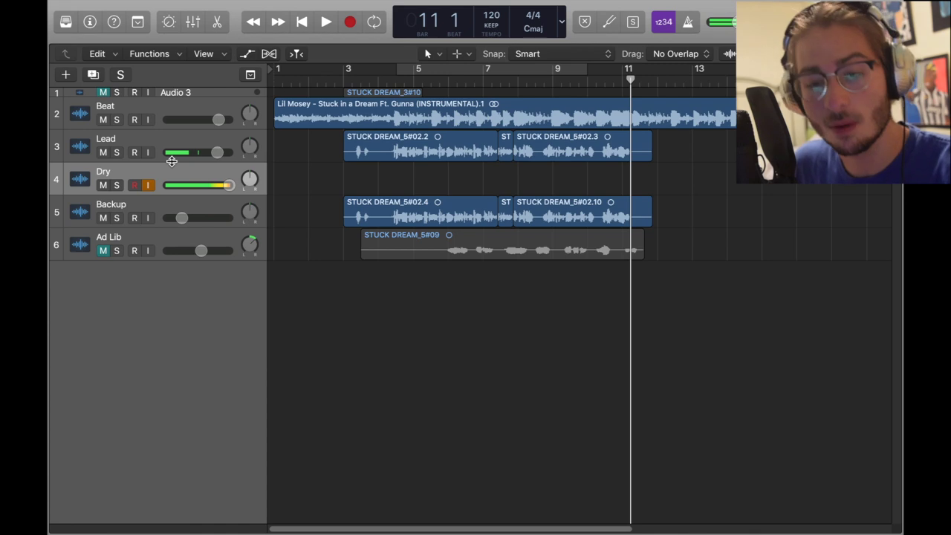
# Step: Copy the Pitch Correction plug-in from the Lead channel to the Dry channel in the mixer, keeping it as Mono
pyautogui.click(192, 21)
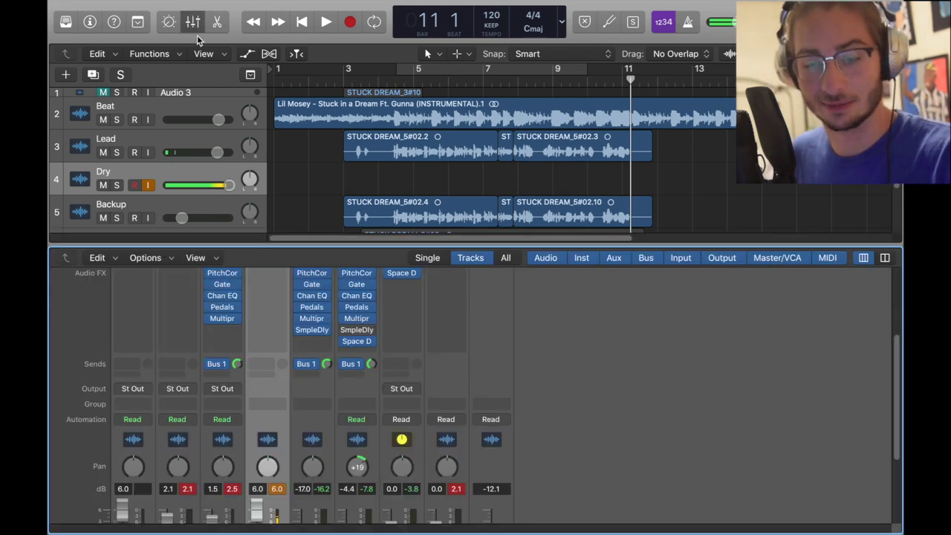
pyautogui.moveTo(225, 308); pyautogui.dragTo(264, 310)
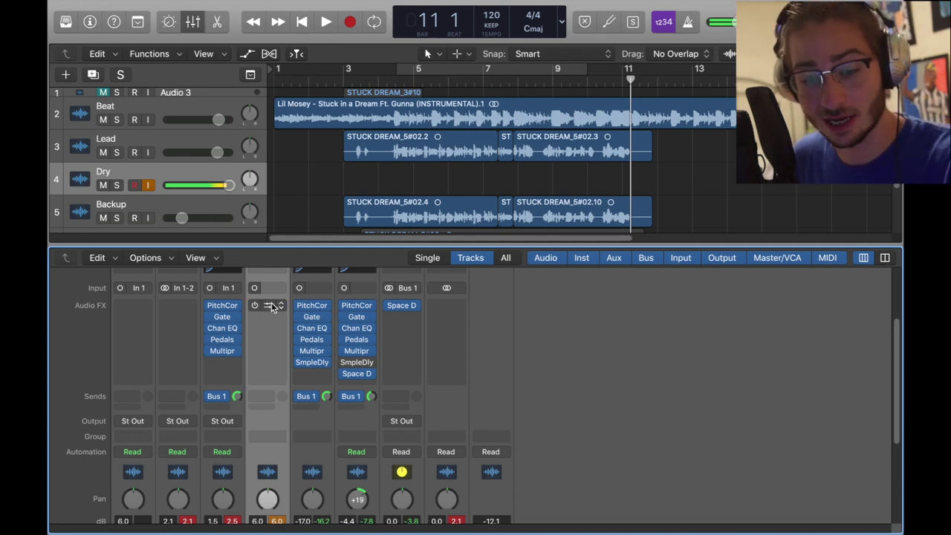
pyautogui.click(274, 307)
pyautogui.moveTo(372, 471)
pyautogui.moveTo(435, 475)
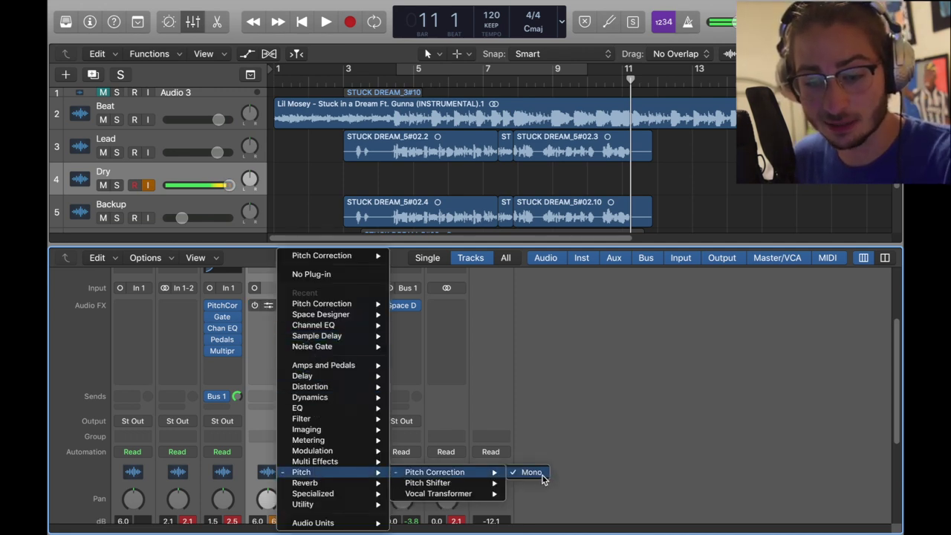
pyautogui.click(542, 477)
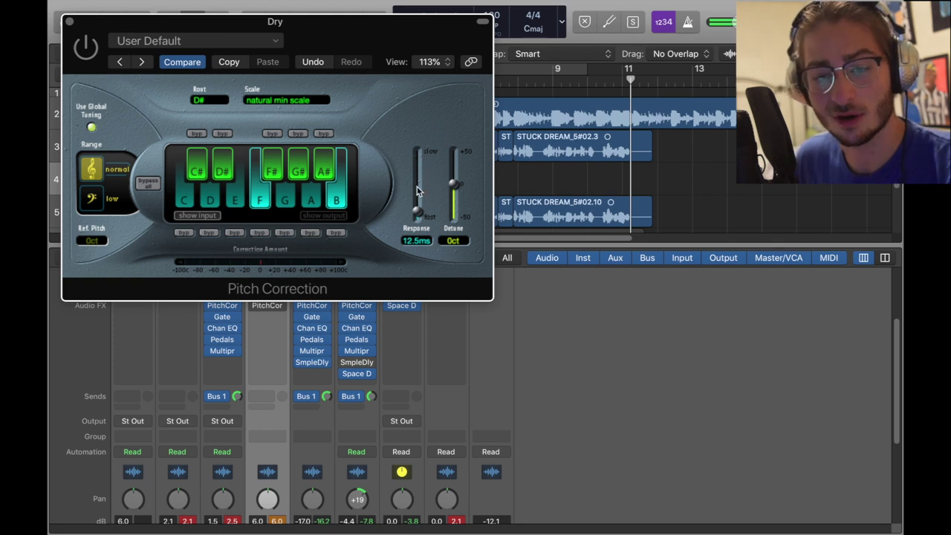
# Step: Try the major scale in the Dry channel's Pitch Correction and return it to natural min scale
pyautogui.click(326, 101)
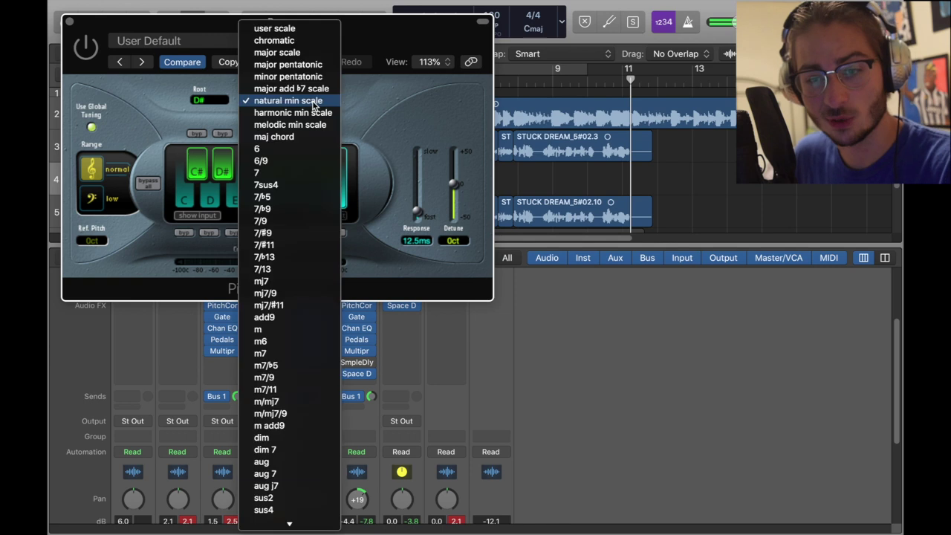
pyautogui.click(299, 54)
pyautogui.click(225, 101)
pyautogui.click(316, 104)
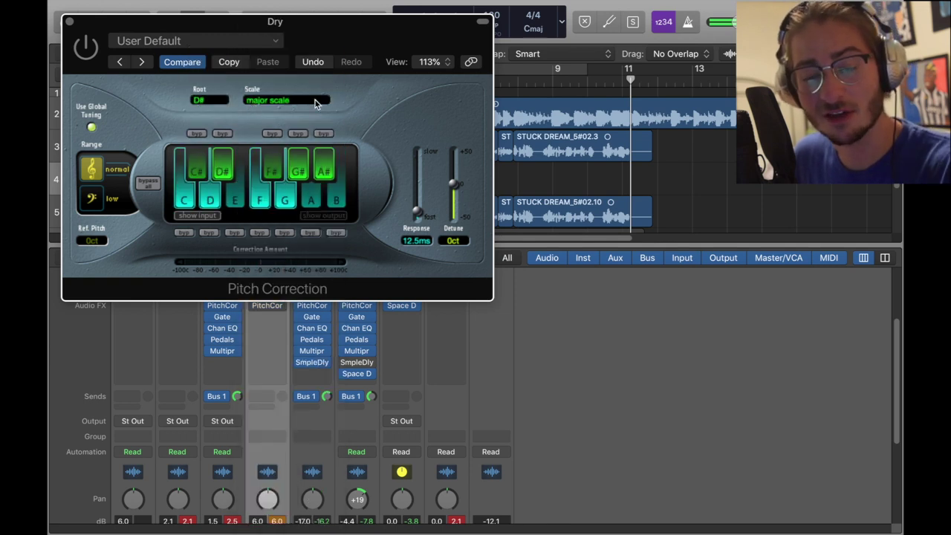
pyautogui.click(316, 104)
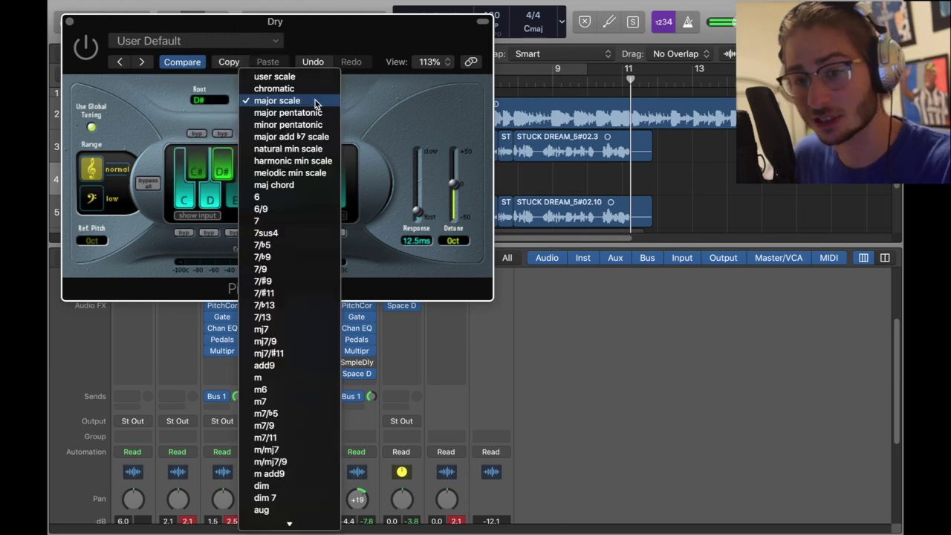
pyautogui.click(310, 154)
pyautogui.click(209, 99)
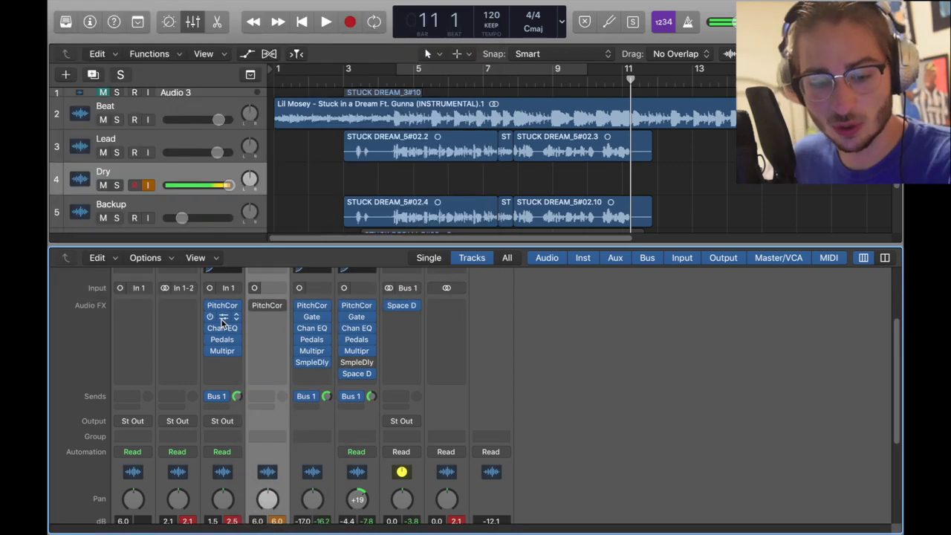
# Step: Copy the Noise Gate plug-in from the Lead channel into the slot below Pitch Correction on the Dry channel
pyautogui.moveTo(222, 319); pyautogui.dragTo(256, 320)
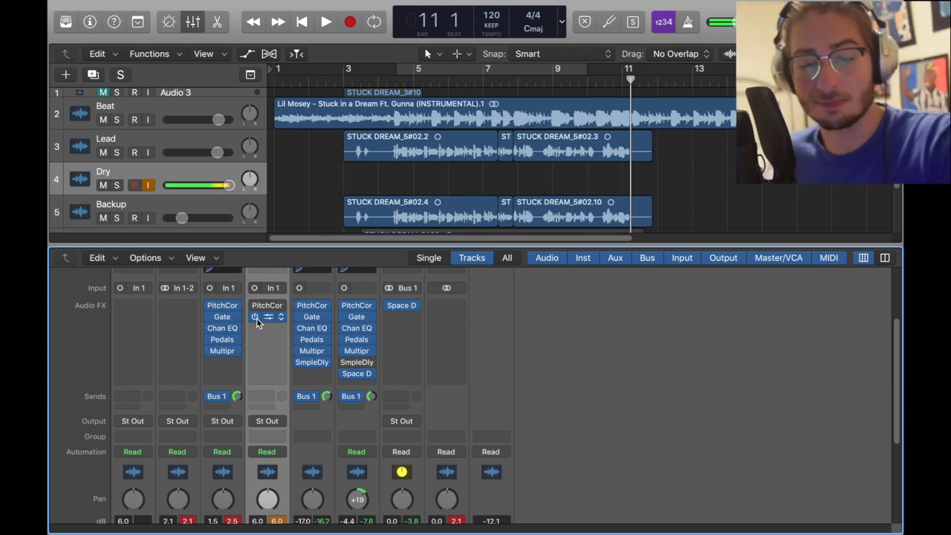
pyautogui.click(281, 318)
pyautogui.moveTo(319, 397)
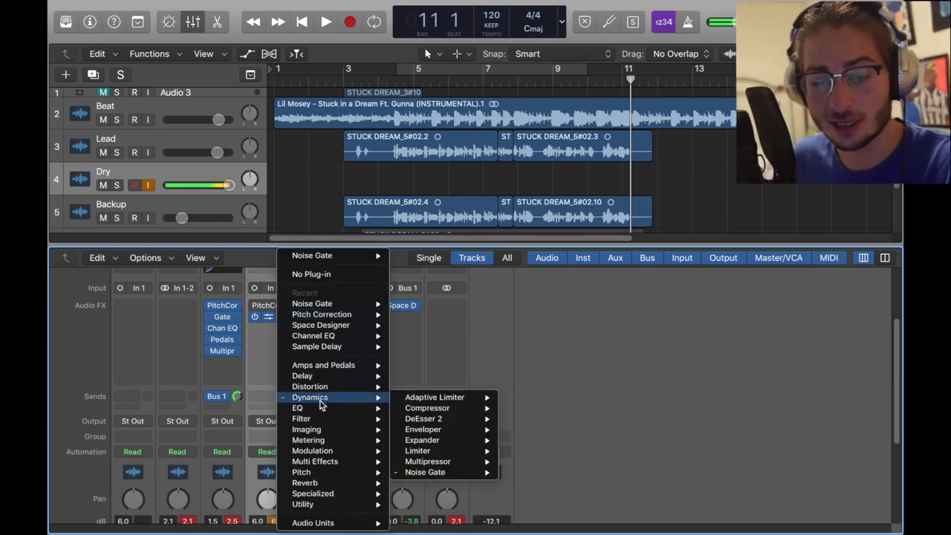
pyautogui.moveTo(430, 474)
pyautogui.click(524, 472)
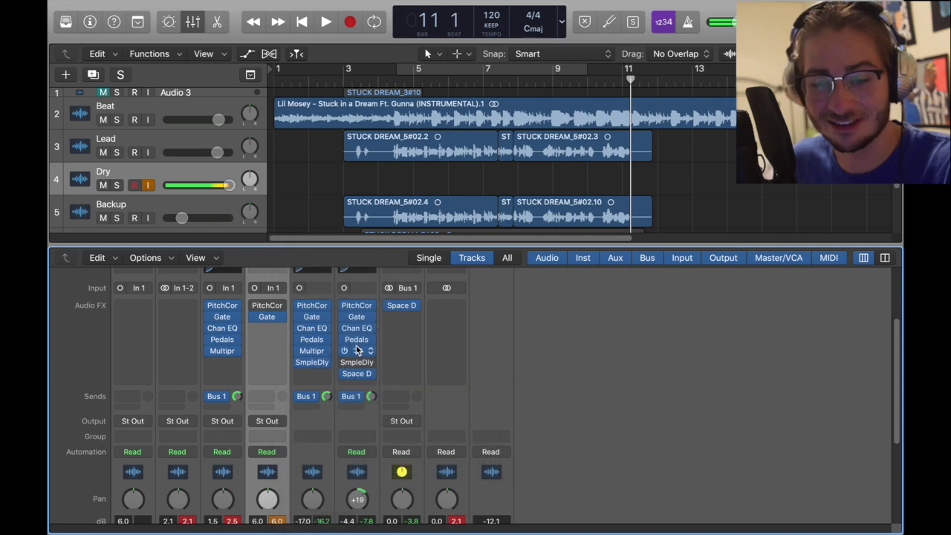
# Step: Open the Dry channel's Noise Gate and look through its factory presets at the Tighten Up entry
pyautogui.click(269, 318)
pyautogui.click(252, 40)
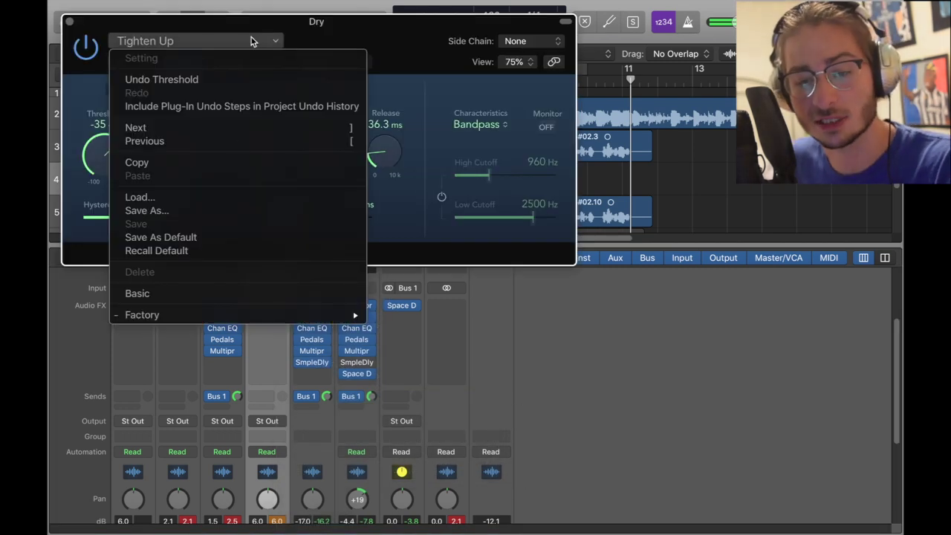
pyautogui.moveTo(220, 317)
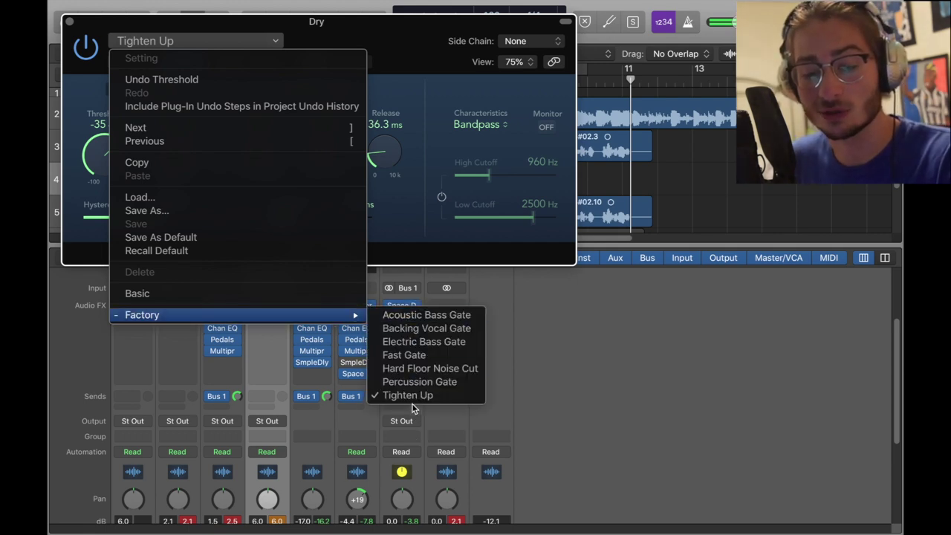
pyautogui.click(417, 212)
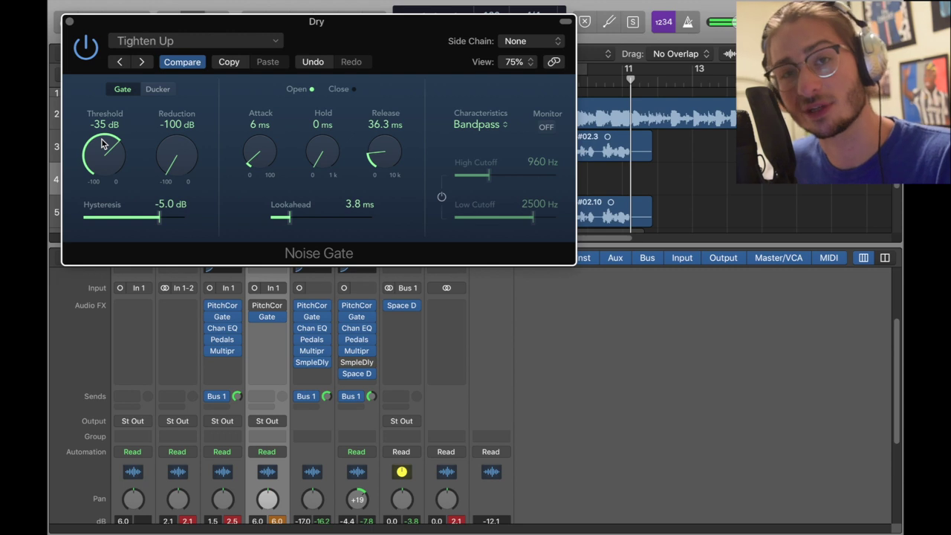
# Step: Try Noise Gate thresholds of -50 dB and -20 dB, return the threshold to -35 dB and close the plug-in
pyautogui.moveTo(94, 149); pyautogui.dragTo(96, 172)
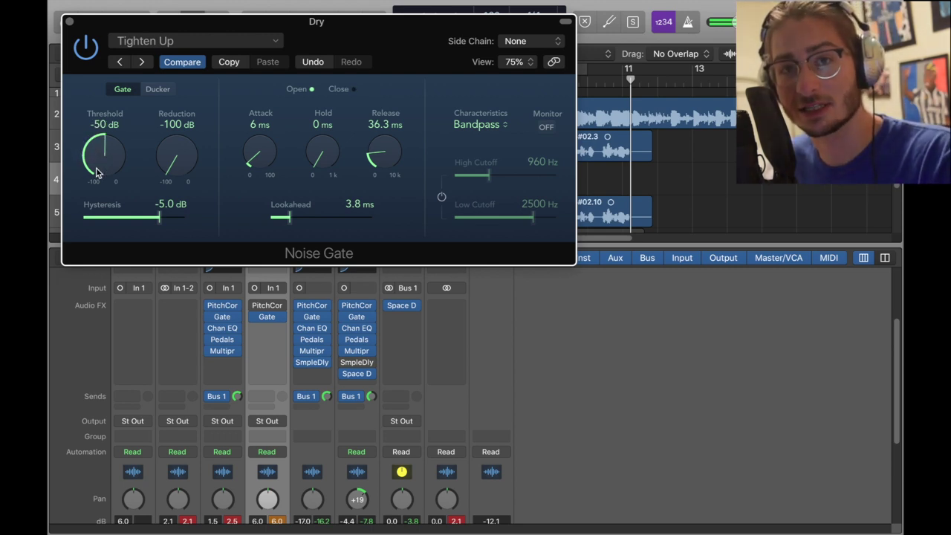
pyautogui.moveTo(96, 168); pyautogui.dragTo(131, 17)
pyautogui.moveTo(108, 155); pyautogui.dragTo(106, 174)
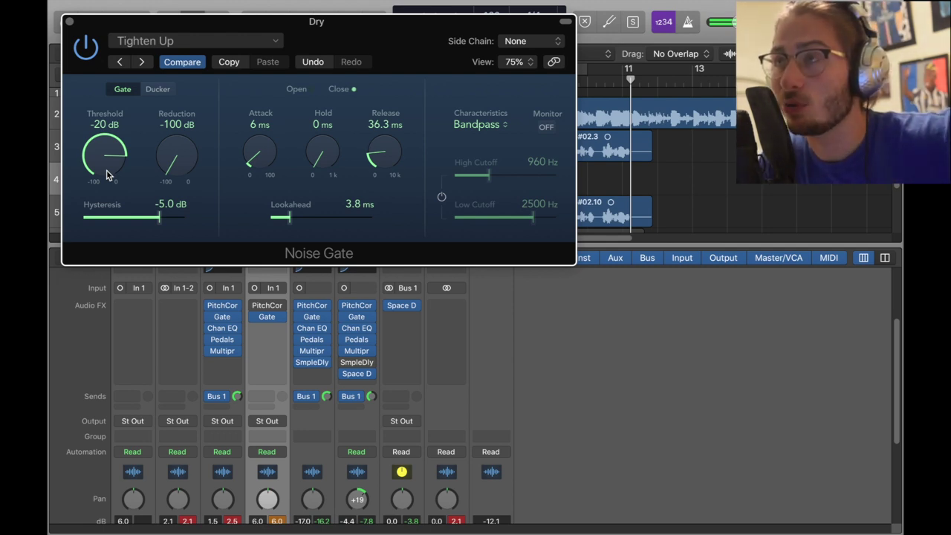
pyautogui.moveTo(84, 138); pyautogui.dragTo(97, 182)
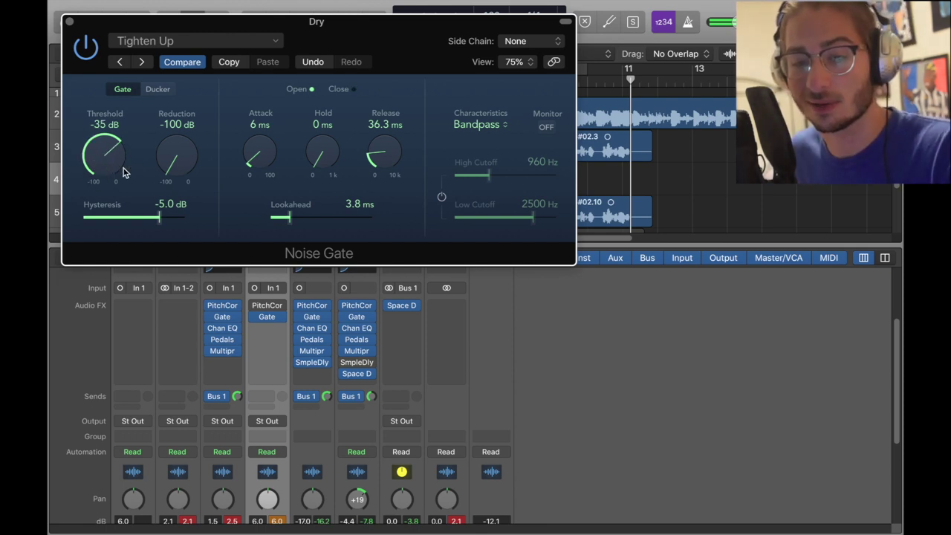
pyautogui.click(70, 21)
# Step: Copy the Channel EQ plug-in from the Lead channel to the Dry channel and open its settings
pyautogui.moveTo(222, 328); pyautogui.dragTo(261, 327)
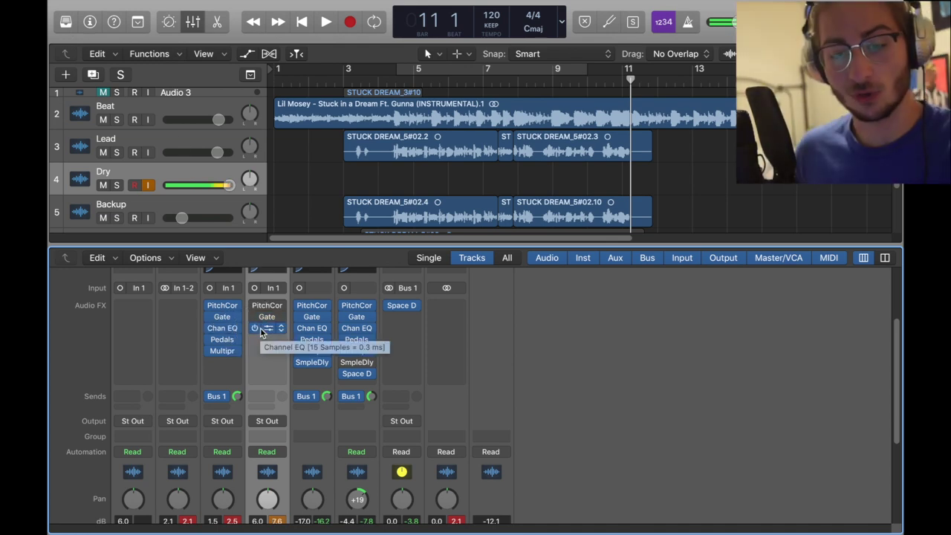
pyautogui.click(281, 328)
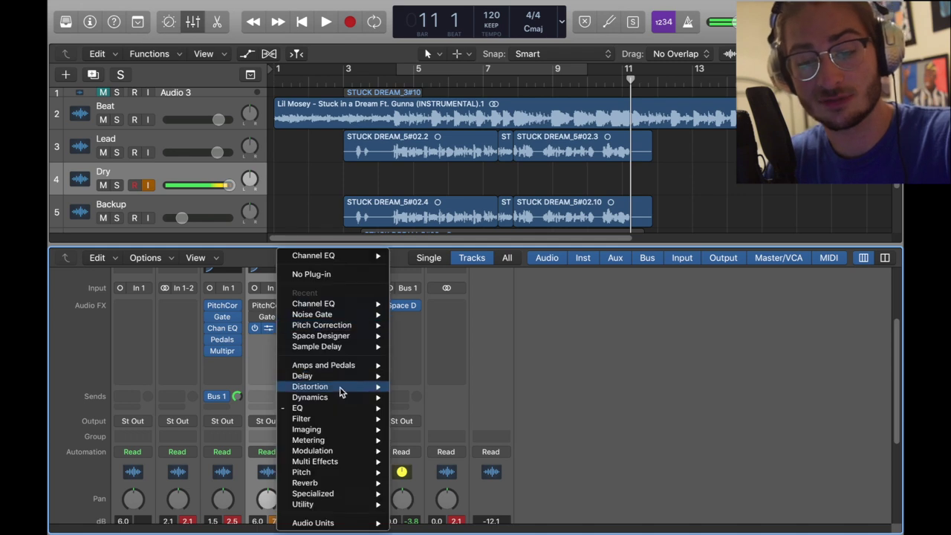
pyautogui.moveTo(346, 410)
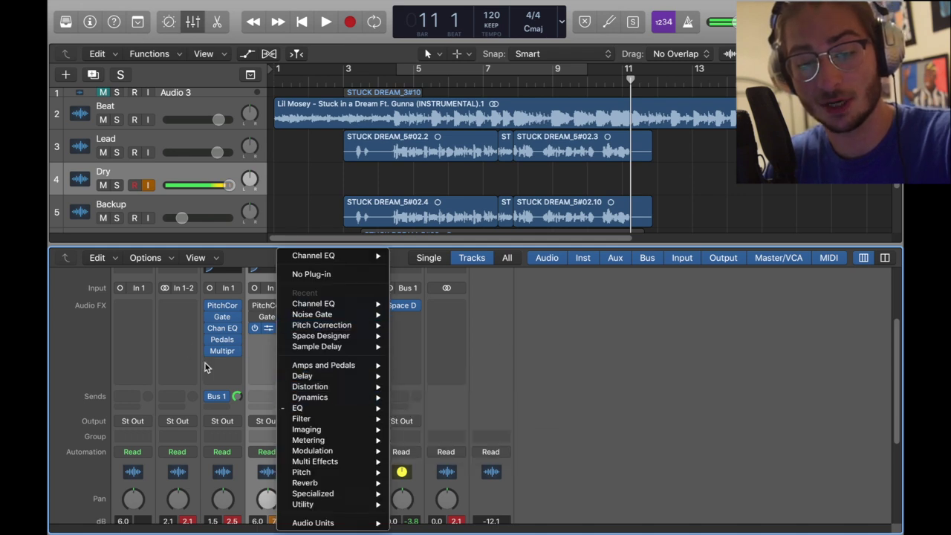
pyautogui.click(269, 331)
pyautogui.click(269, 328)
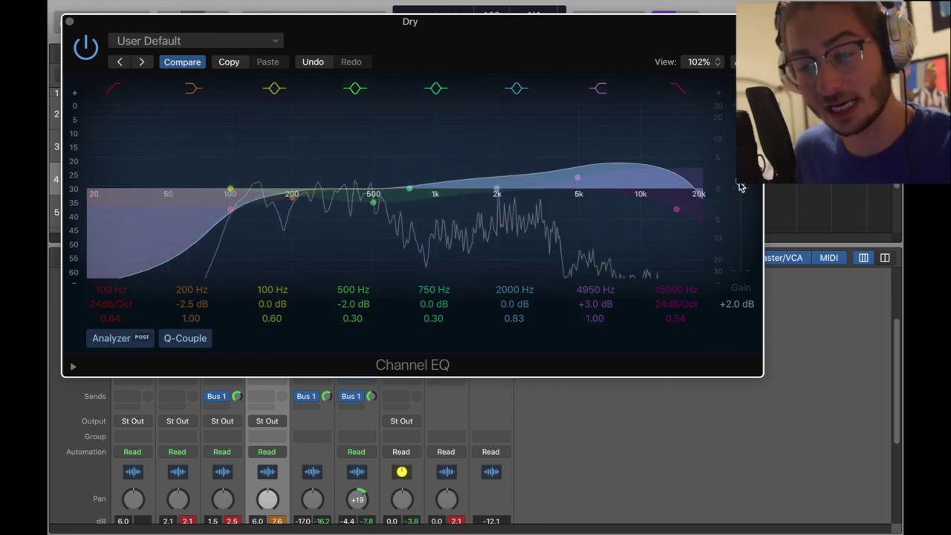
# Step: Lower the Channel EQ's output gain to 0.0 dB and inspect the 200 Hz shelf and 100 Hz low-cut bands
pyautogui.moveTo(744, 183); pyautogui.dragTo(745, 189)
pyautogui.moveTo(646, 47); pyautogui.dragTo(685, 95)
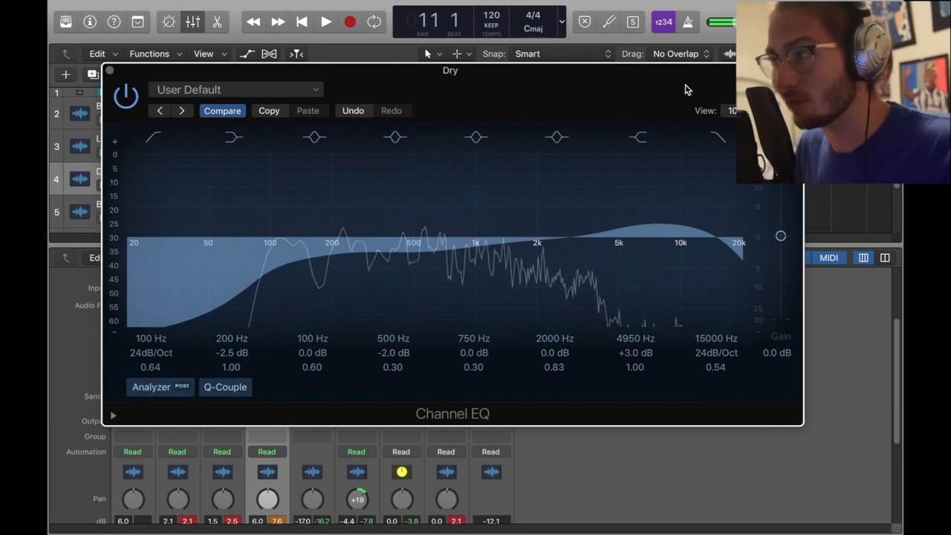
pyautogui.doubleClick(227, 340)
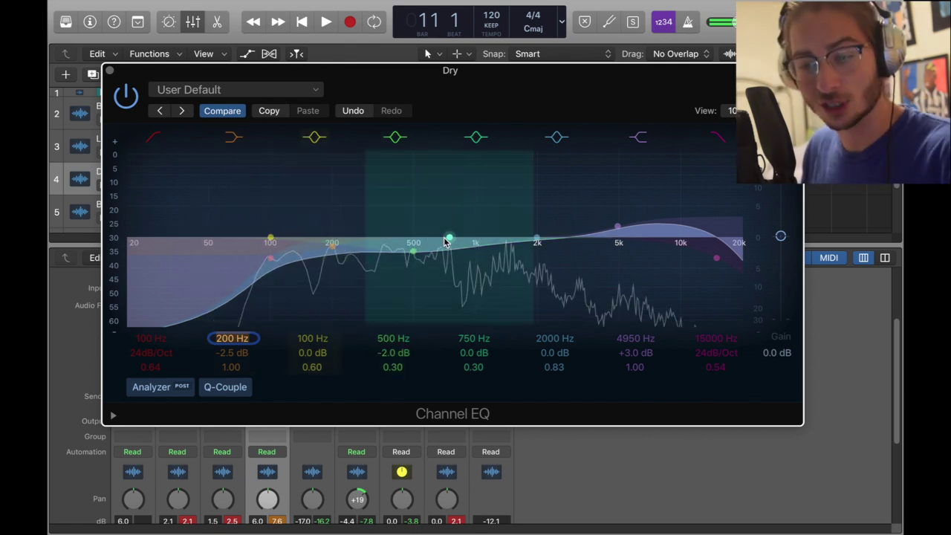
pyautogui.click(272, 260)
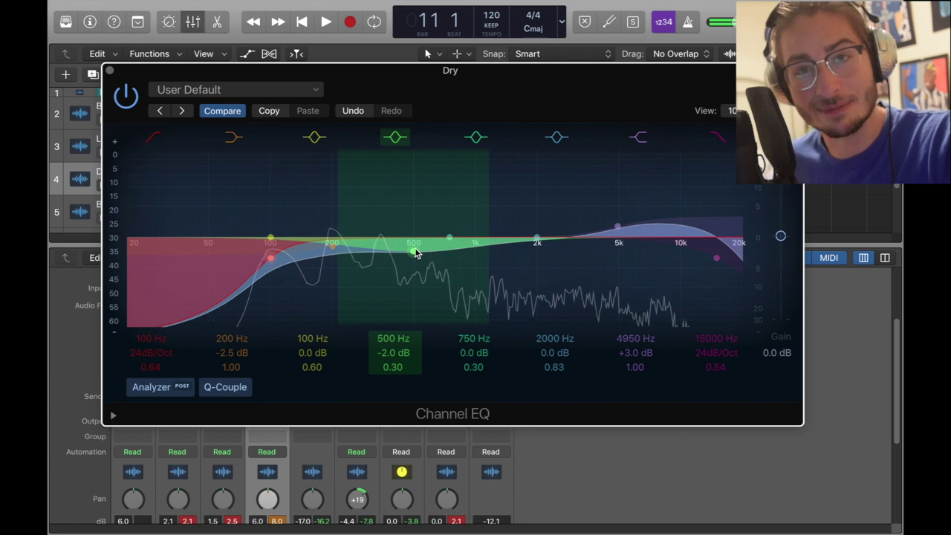
# Step: Set the Channel EQ's high shelf frequency to 5000 Hz and the output gain to +2.0 dB, and close the plug-in
pyautogui.click(616, 228)
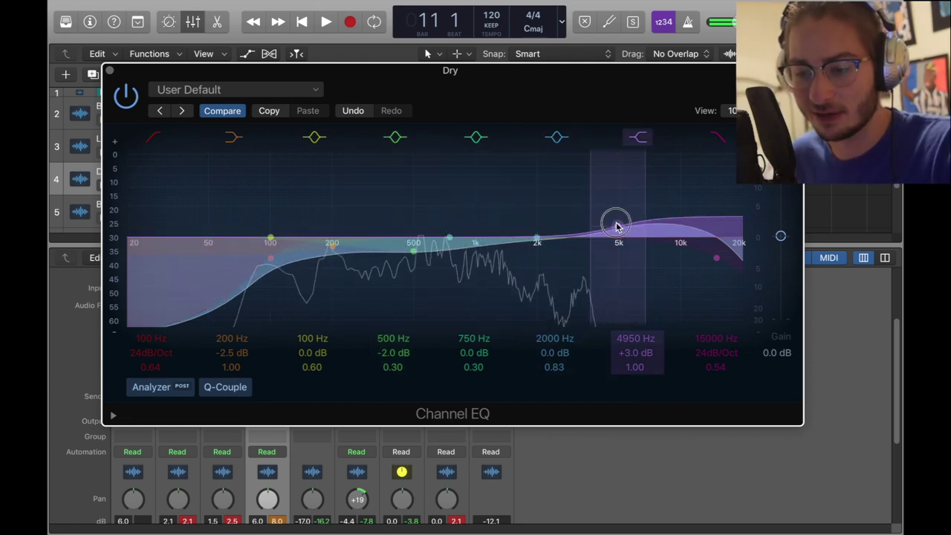
pyautogui.moveTo(616, 226); pyautogui.dragTo(617, 225)
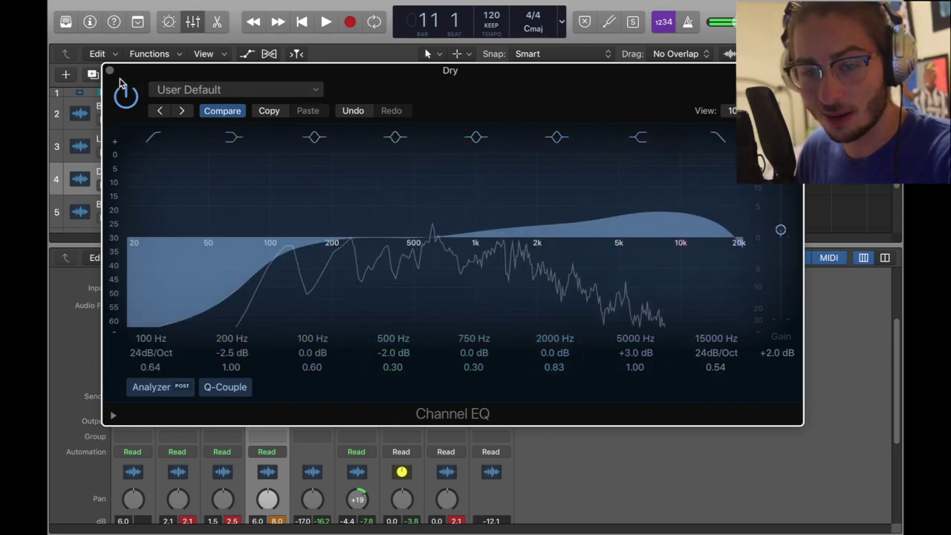
pyautogui.press('super+w')
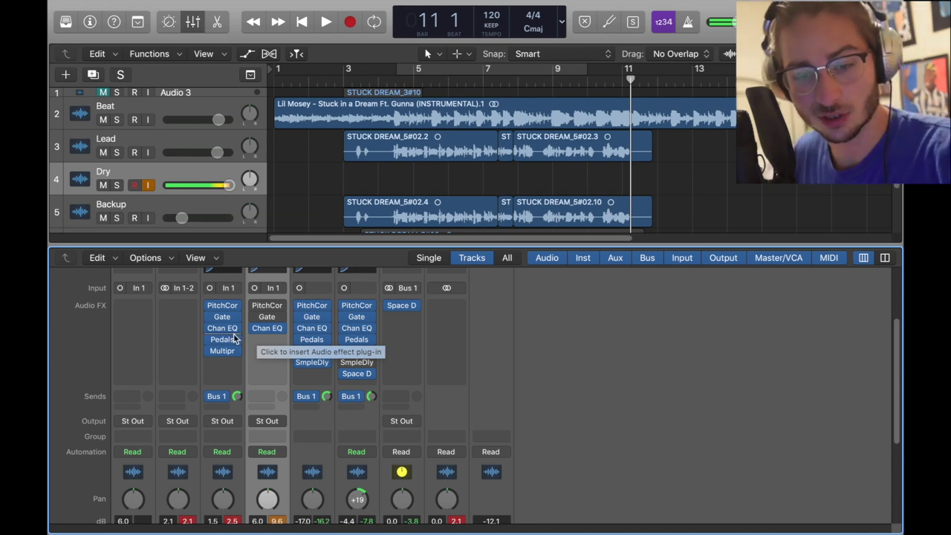
# Step: Copy the Pedalboard plug-in from the Lead channel to the Dry channel below Channel EQ and open it
pyautogui.moveTo(222, 339); pyautogui.dragTo(256, 343)
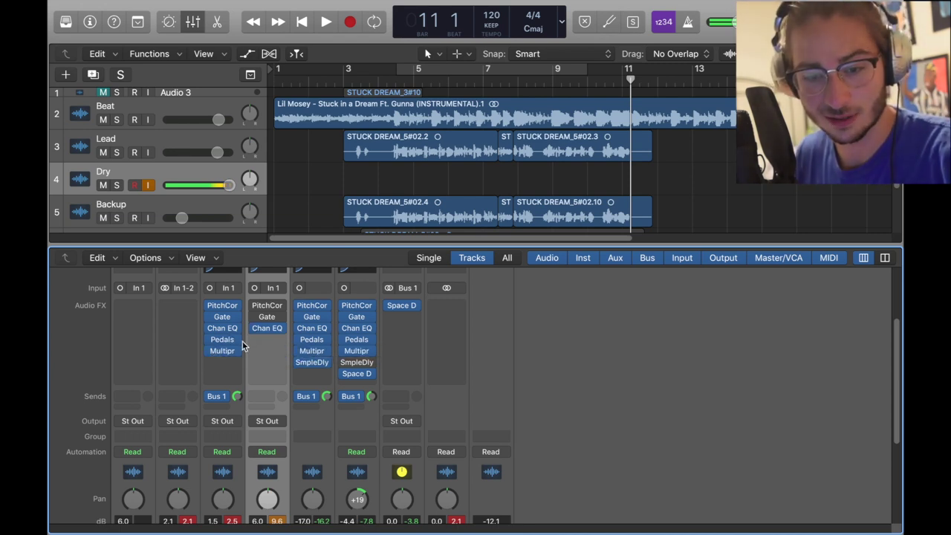
pyautogui.click(281, 340)
pyautogui.moveTo(323, 365)
pyautogui.click(313, 304)
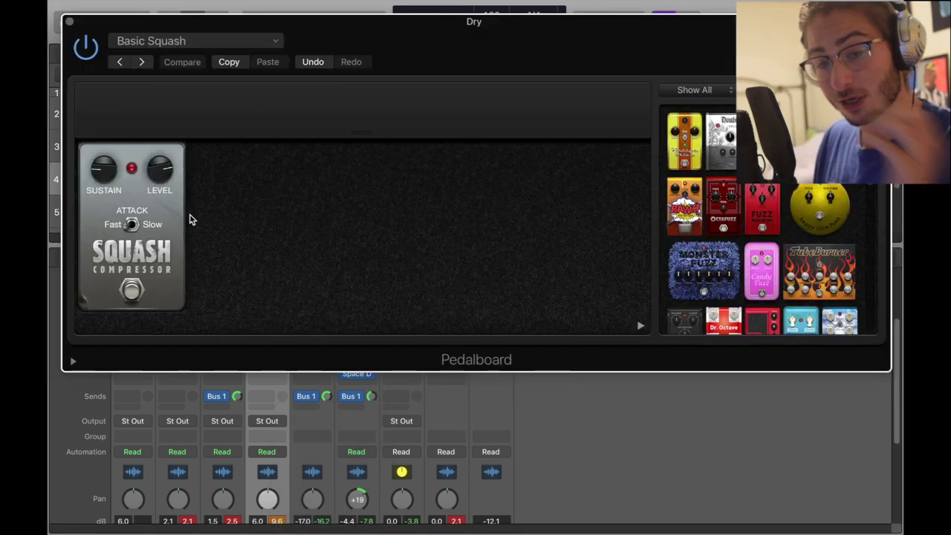
# Step: Load the Basic Squash compressor preset in the Pedalboard, with sustain at -16.5 dB and level at 3.0 dB
pyautogui.click(252, 43)
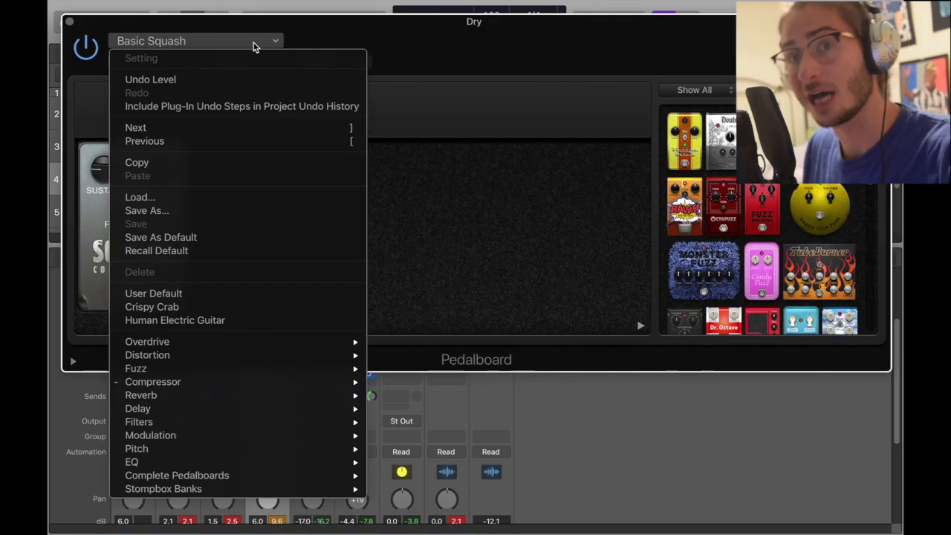
pyautogui.moveTo(170, 385)
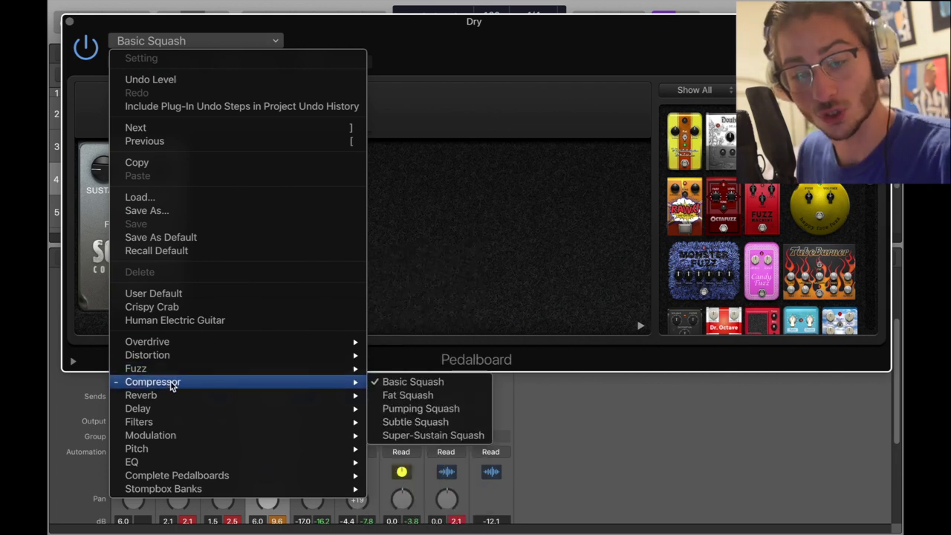
pyautogui.click(436, 383)
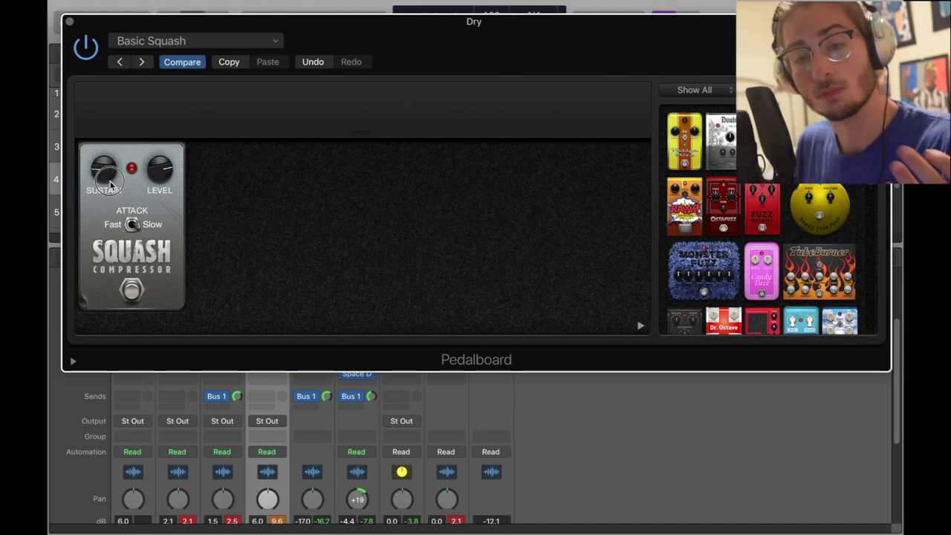
pyautogui.moveTo(108, 179); pyautogui.dragTo(109, 183)
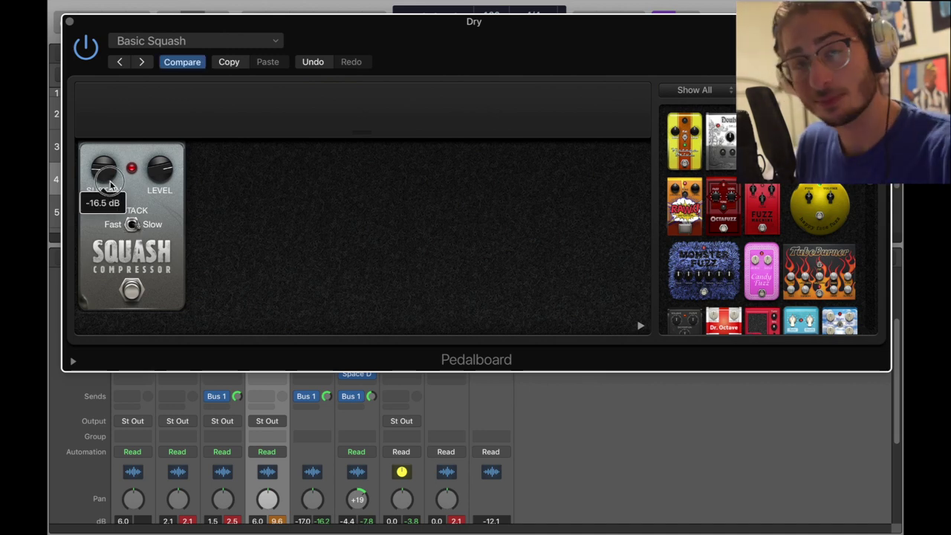
pyautogui.click(147, 173)
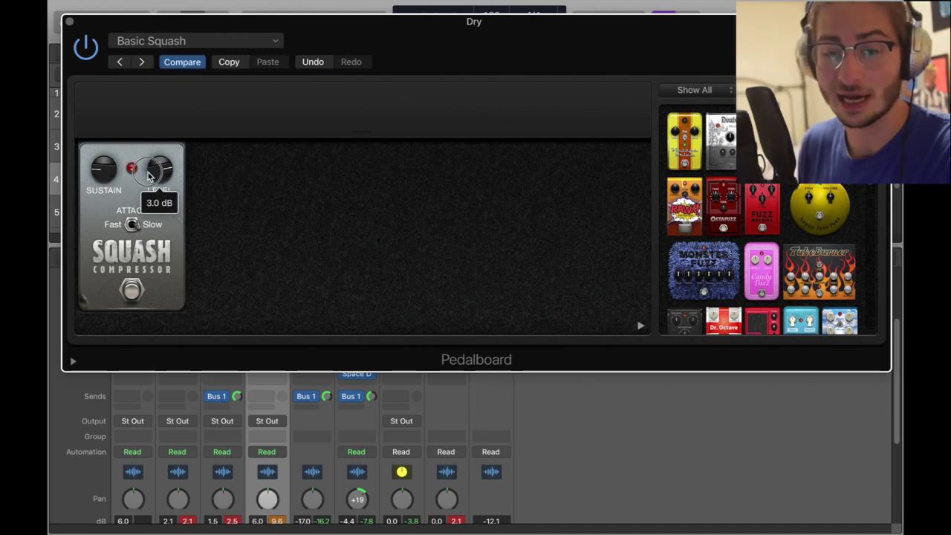
pyautogui.click(94, 171)
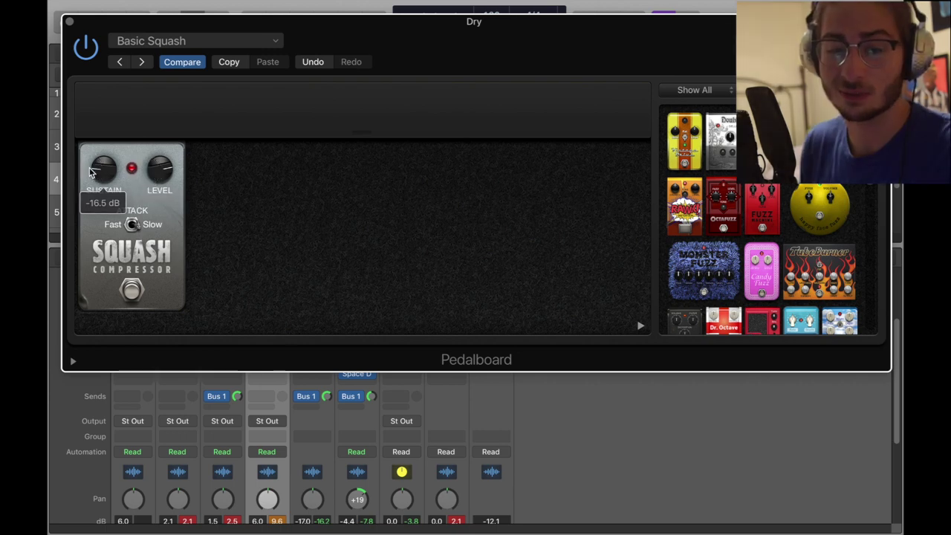
pyautogui.moveTo(165, 173); pyautogui.dragTo(127, 130)
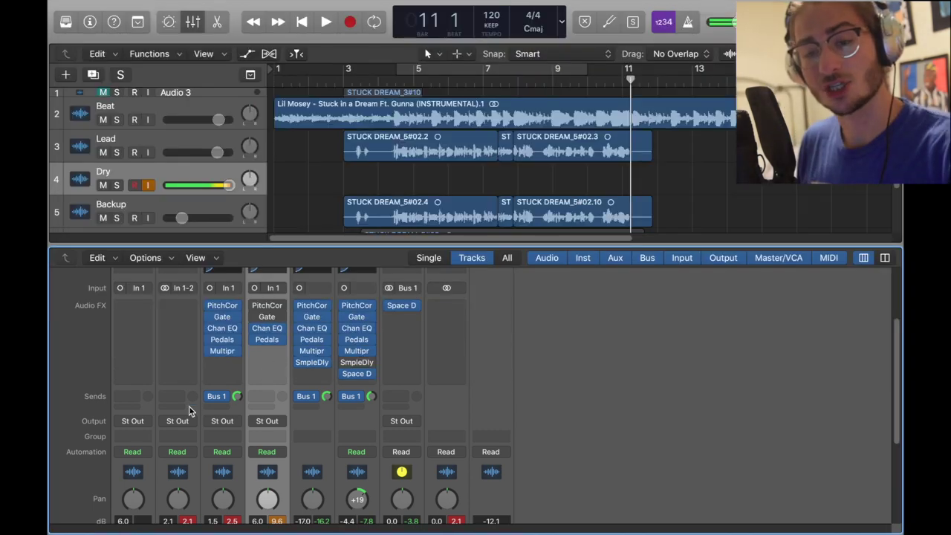
# Step: Copy the Multipressor plug-in from the Lead channel to the Dry channel below Pedalboard and open its settings
pyautogui.moveTo(228, 351); pyautogui.dragTo(261, 352)
pyautogui.moveTo(223, 185); pyautogui.dragTo(213, 238)
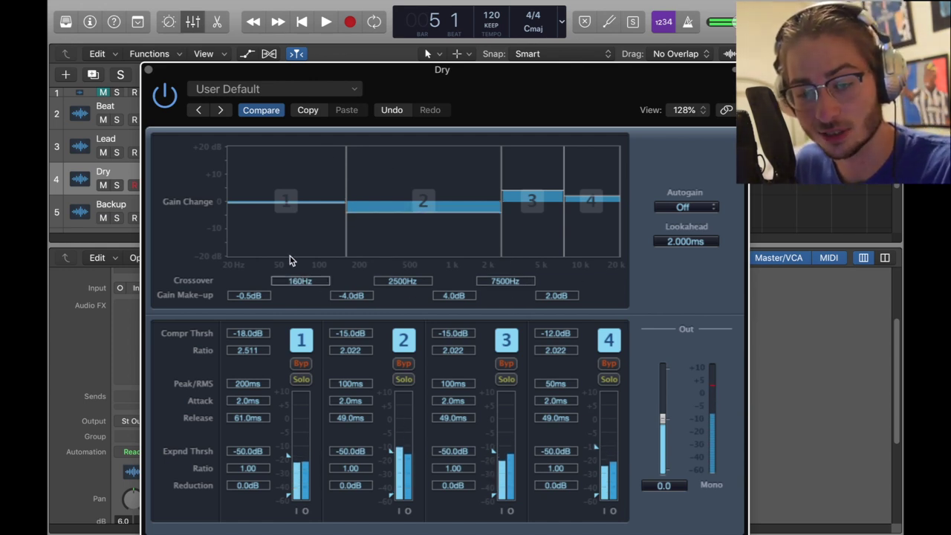
pyautogui.moveTo(348, 201); pyautogui.dragTo(349, 201)
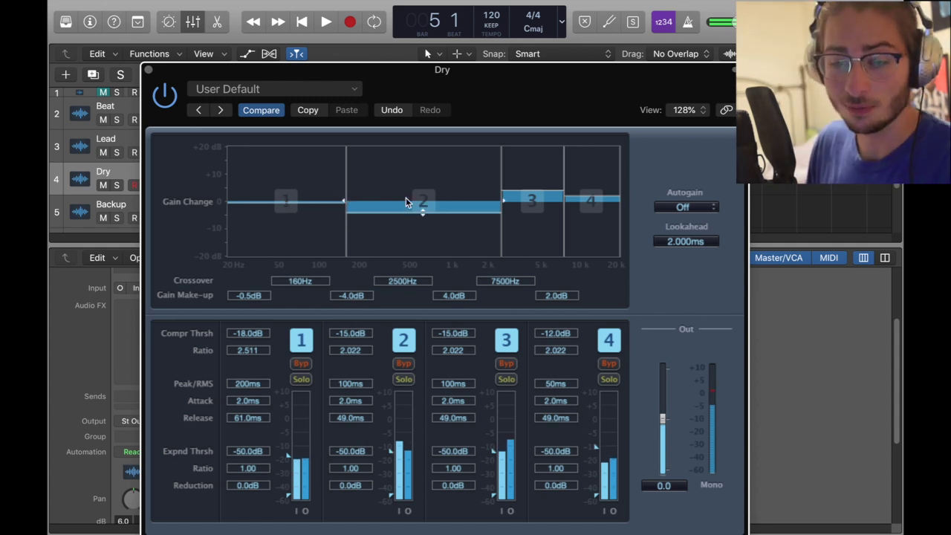
# Step: Inspect the Multipressor's 2500 Hz crossover, lower the plug-in's output to -2.0 dB, and close it
pyautogui.doubleClick(405, 280)
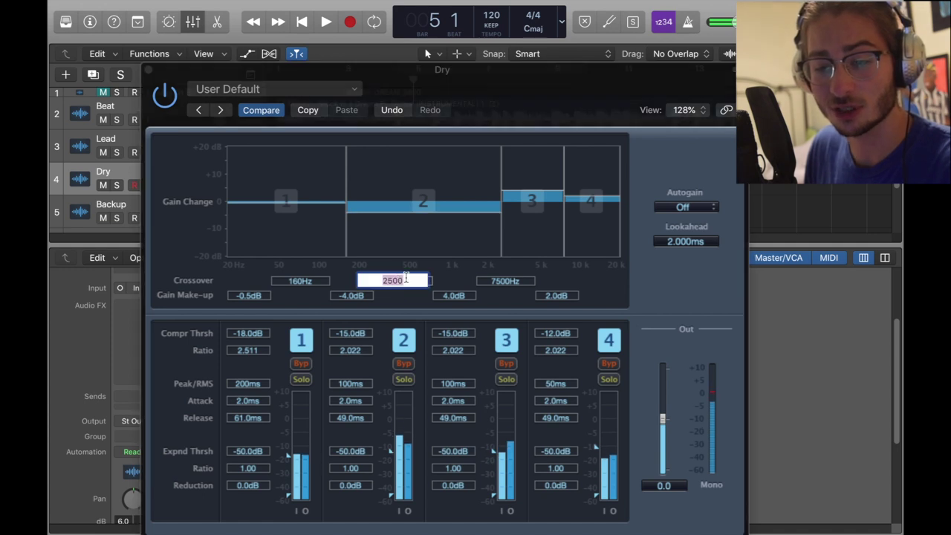
pyautogui.click(448, 275)
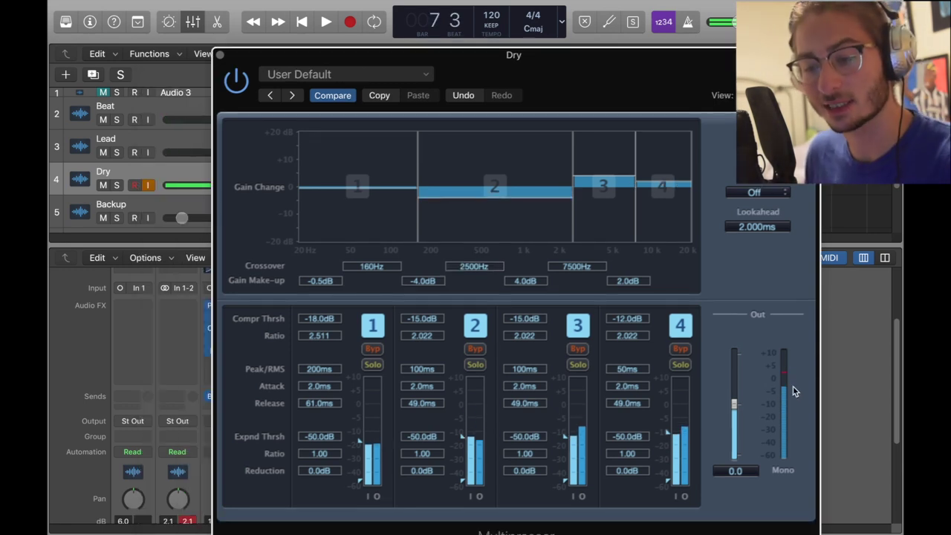
pyautogui.moveTo(733, 403); pyautogui.dragTo(736, 411)
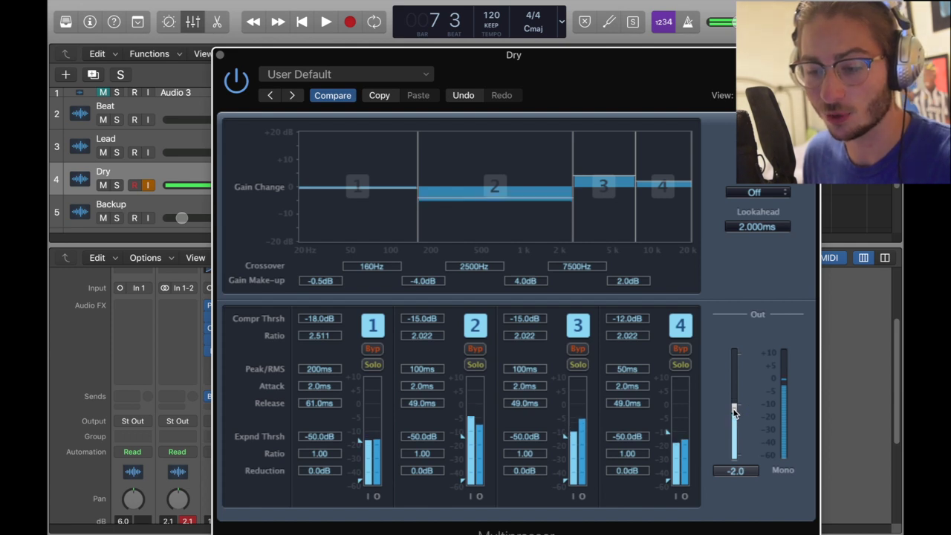
pyautogui.click(220, 56)
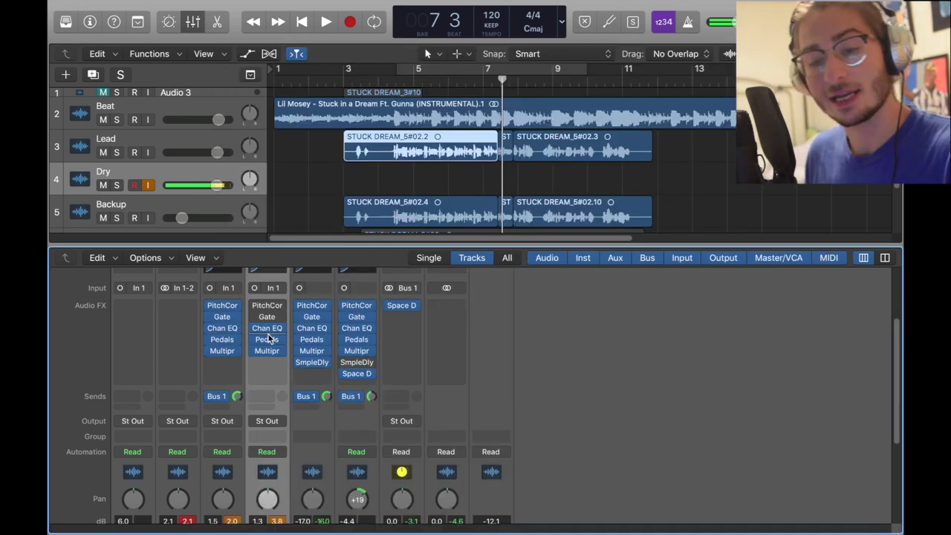
# Step: Add a send to Bus 1 (Aux 1) on the Dry channel
pyautogui.click(263, 404)
pyautogui.moveTo(298, 418)
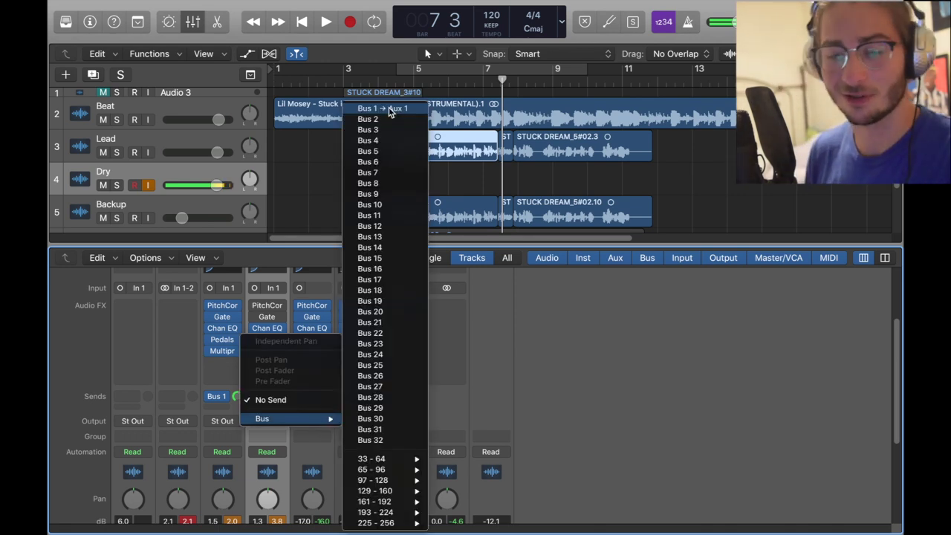
pyautogui.click(388, 108)
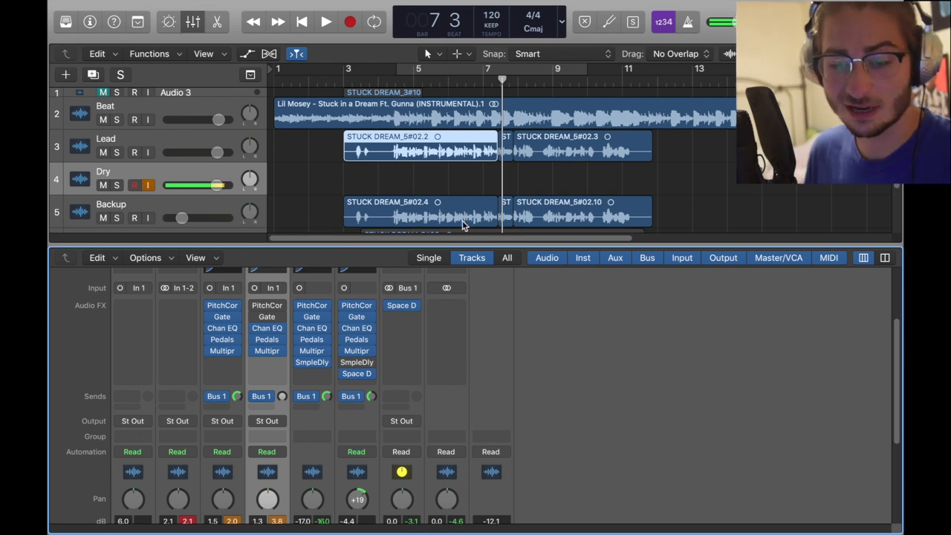
pyautogui.moveTo(417, 310)
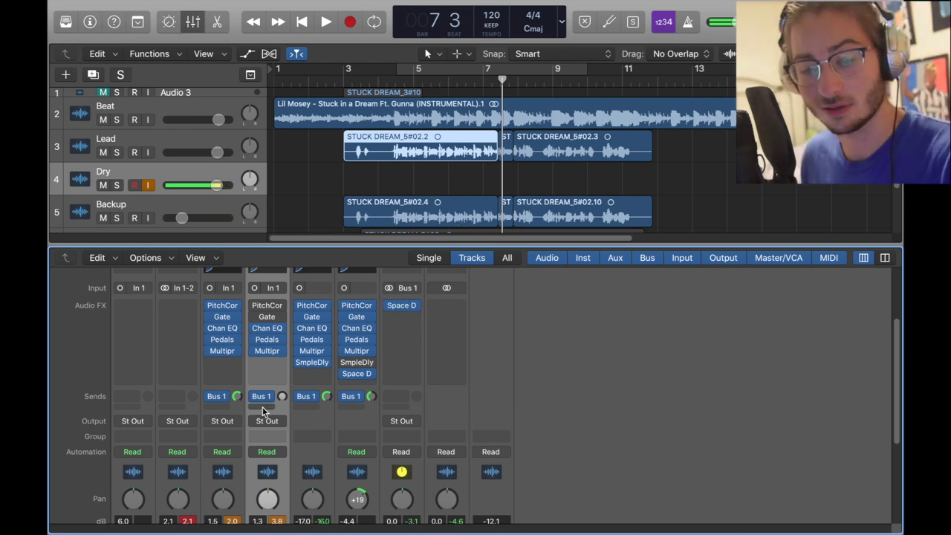
pyautogui.click(266, 408)
pyautogui.moveTo(298, 425)
pyautogui.click(381, 110)
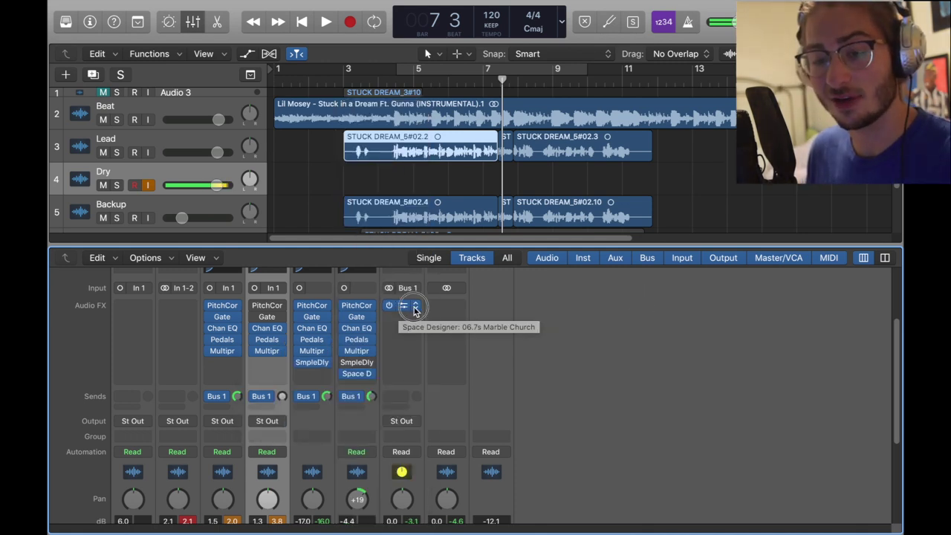
# Step: Load the stereo Space Designer reverb on the Aux 1 channel
pyautogui.click(402, 311)
pyautogui.moveTo(459, 483)
pyautogui.moveTo(587, 515)
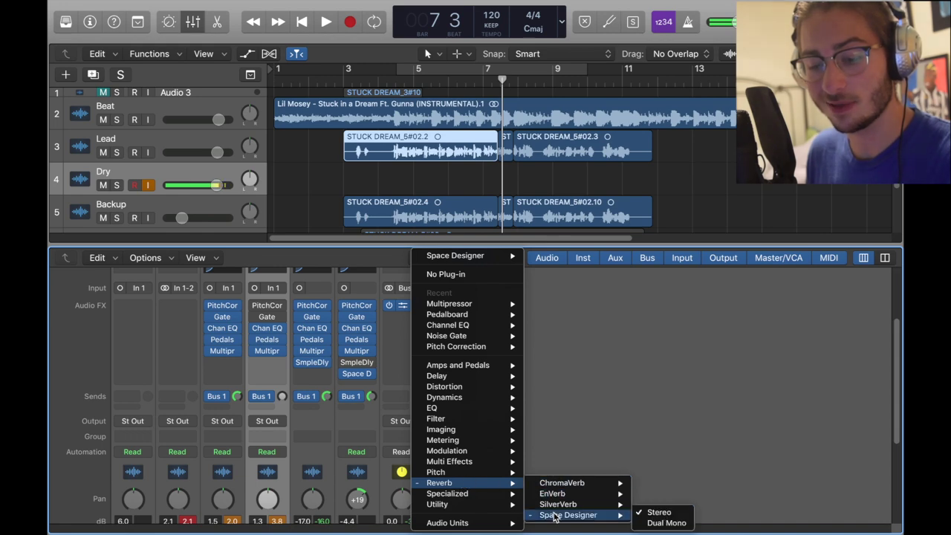
pyautogui.click(659, 512)
# Step: Choose the 06.7s Marble Church preset from the Large Spaces halls in Space Designer
pyautogui.click(227, 40)
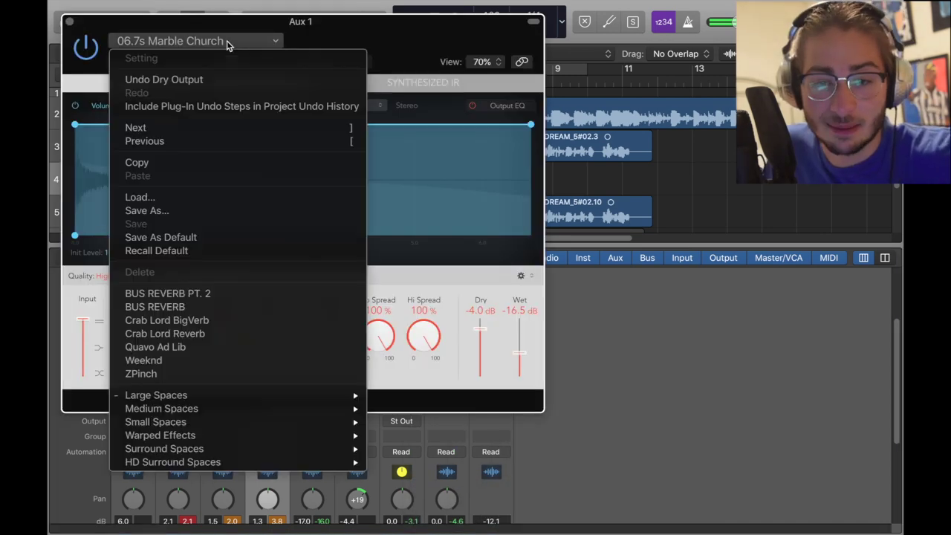
pyautogui.moveTo(228, 395)
pyautogui.moveTo(446, 410)
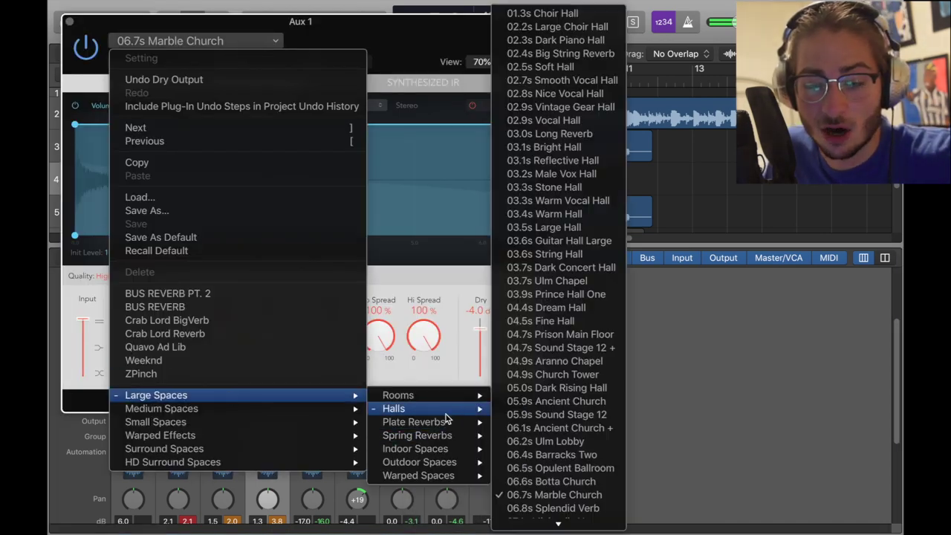
pyautogui.click(602, 497)
# Step: Move the Space Designer window clear of the mixer and raise the Dry channel's Bus 1 send level
pyautogui.moveTo(371, 57); pyautogui.dragTo(413, 52)
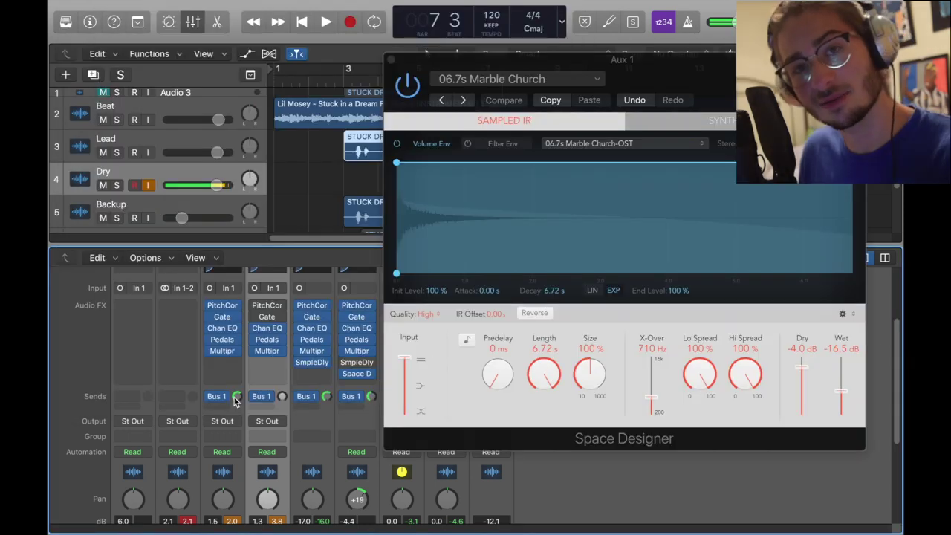
pyautogui.moveTo(280, 397); pyautogui.dragTo(330, 318)
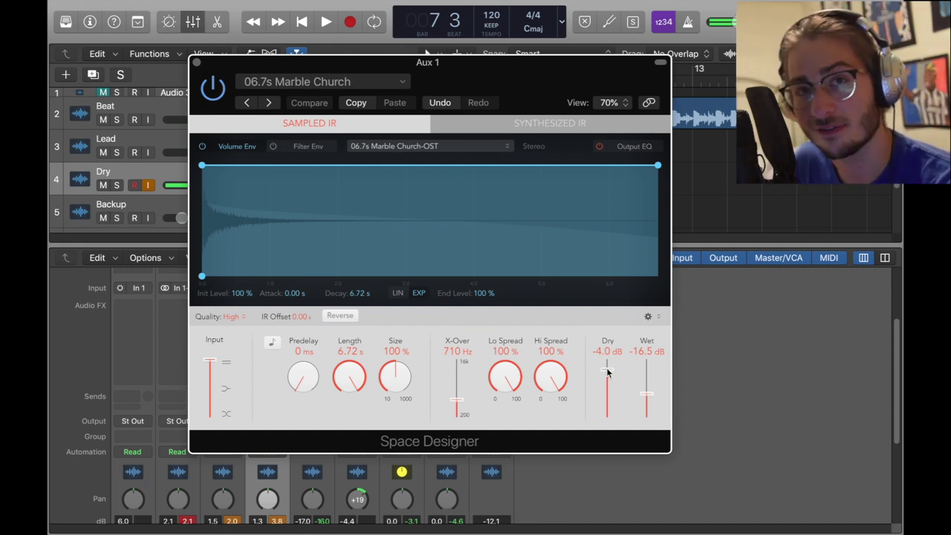
# Step: Mute Space Designer's dry level, raise its wet level to 0.0 dB, and close the plug-in
pyautogui.moveTo(608, 371); pyautogui.dragTo(612, 424)
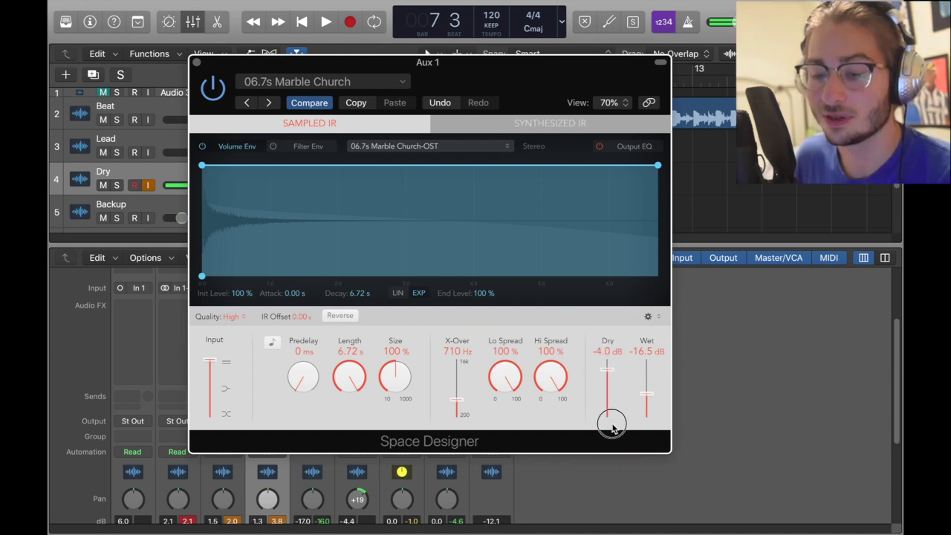
pyautogui.moveTo(654, 399); pyautogui.dragTo(654, 350)
pyautogui.moveTo(608, 370); pyautogui.dragTo(620, 493)
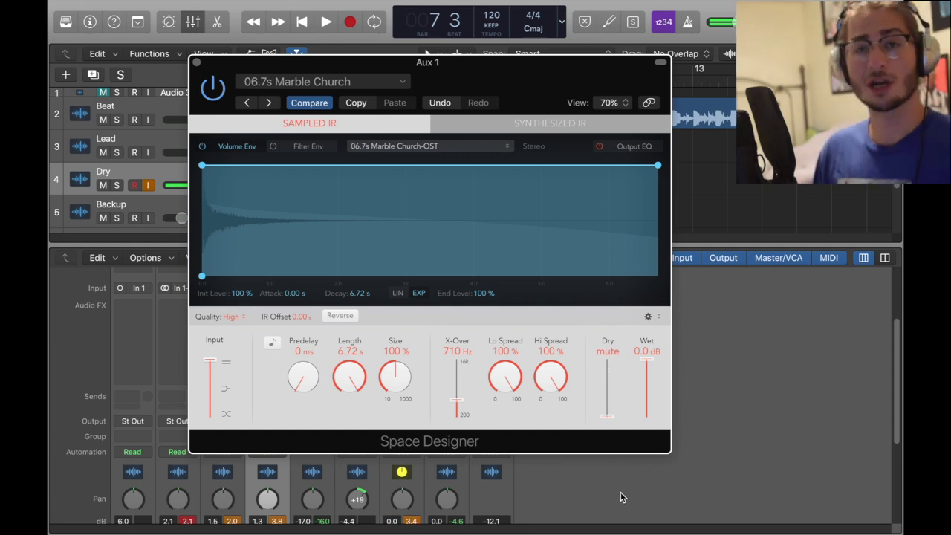
pyautogui.press('super+w')
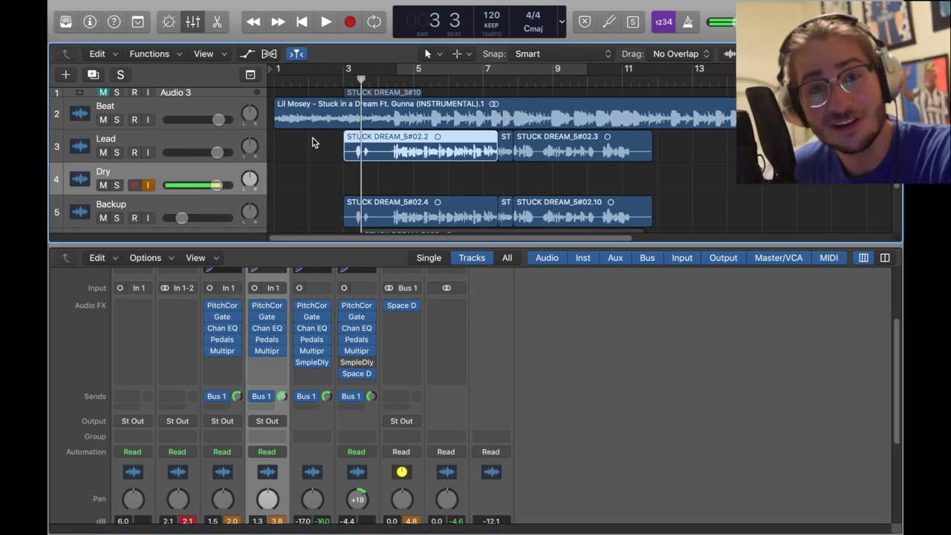
# Step: Duplicate the Dry track together with its plug-ins and bus send
pyautogui.scroll(-2, 265, 152)
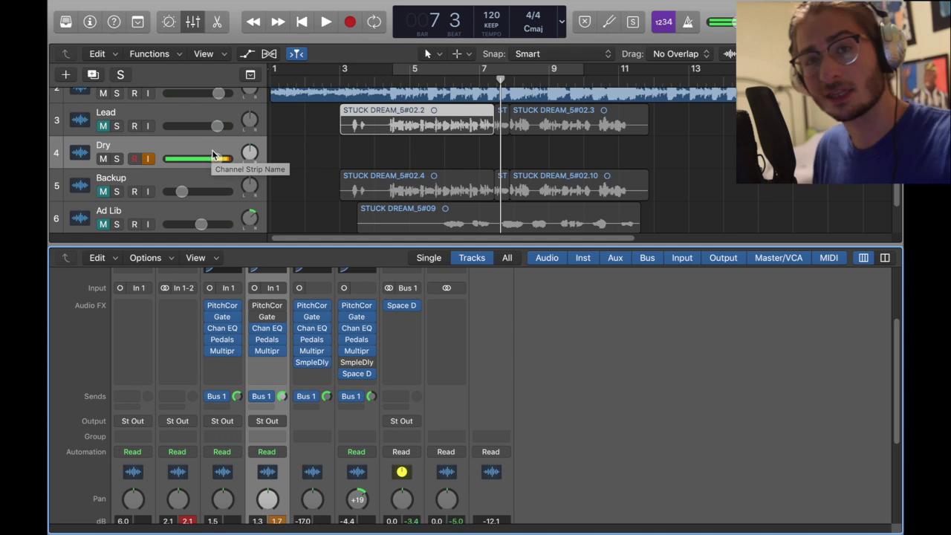
pyautogui.press('super+d')
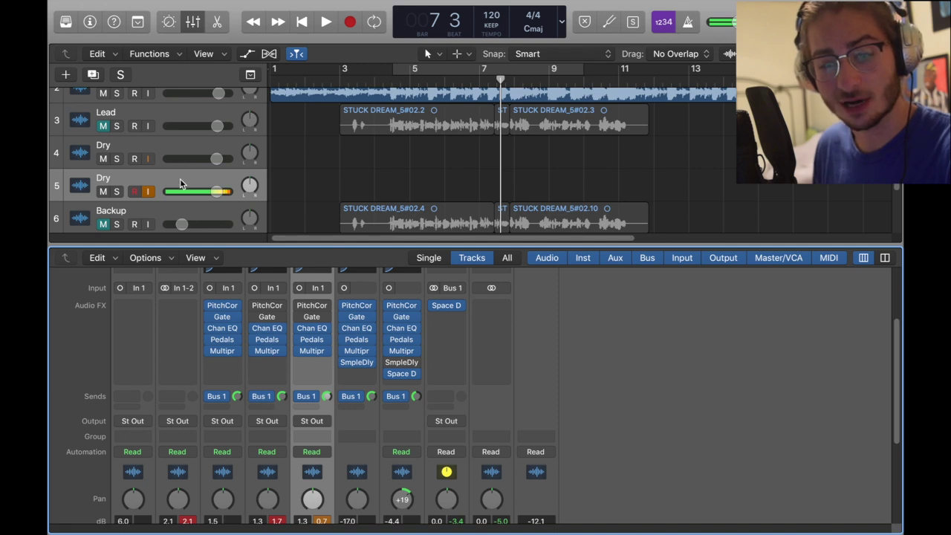
# Step: Insert a Mono->Stereo Sample Delay below the Multipressor on the duplicated Dry channel
pyautogui.click(310, 368)
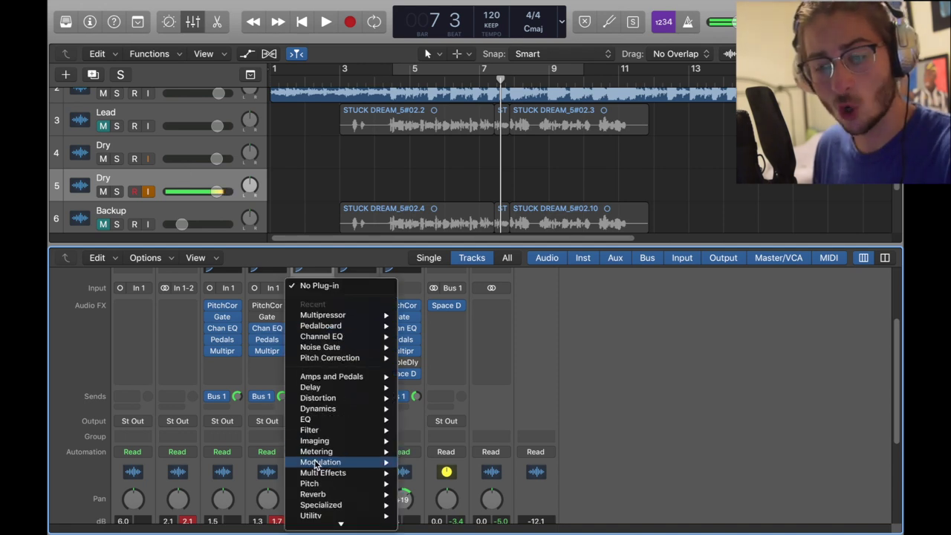
pyautogui.moveTo(311, 376)
pyautogui.moveTo(473, 405)
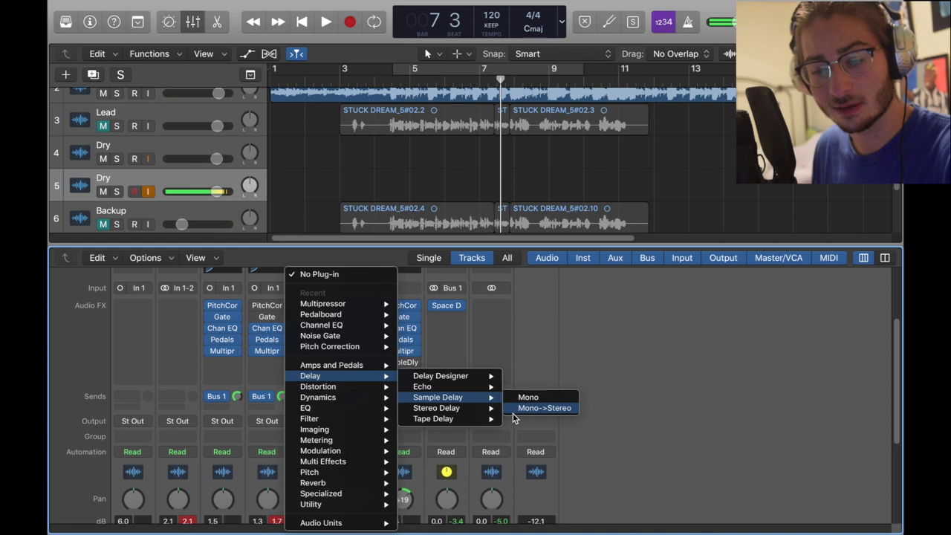
pyautogui.click(513, 409)
# Step: Set the Sample Delay's right delay to 741 samples, close it, and lower the duplicated Dry track's volume to -14.8 dB
pyautogui.moveTo(190, 134); pyautogui.dragTo(189, 126)
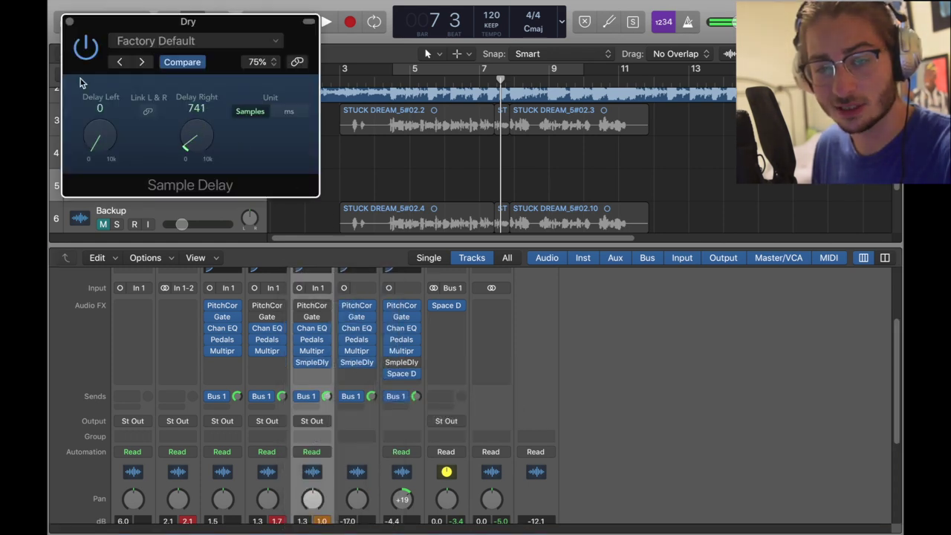
pyautogui.click(69, 22)
pyautogui.moveTo(217, 192); pyautogui.dragTo(181, 192)
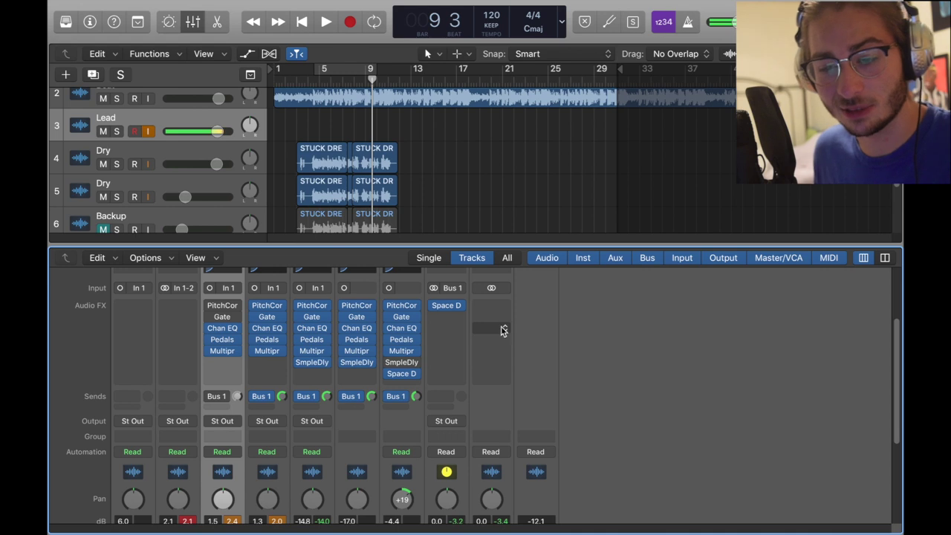
# Step: Copy the Space Designer plug-in from Aux 1 to the Lead channel below the Multipressor
pyautogui.moveTo(451, 310)
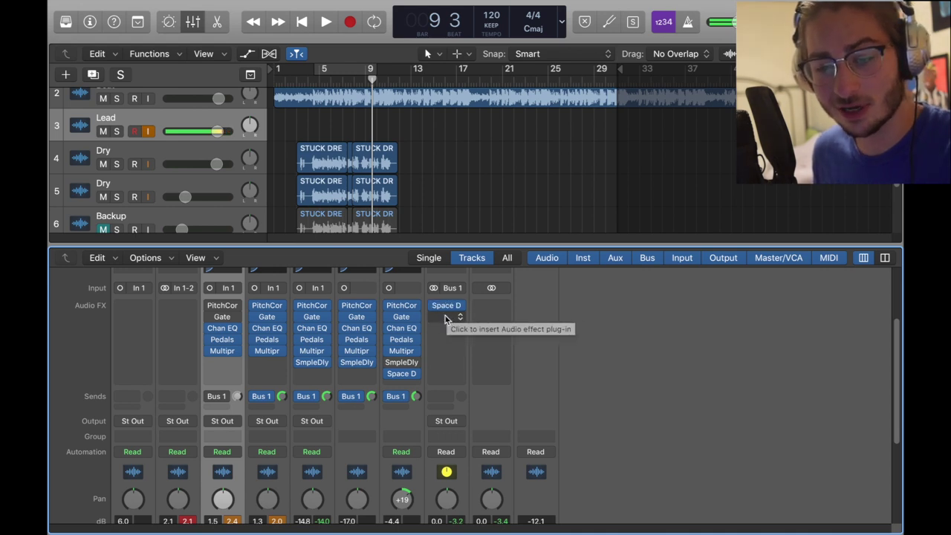
pyautogui.moveTo(446, 306); pyautogui.dragTo(225, 369)
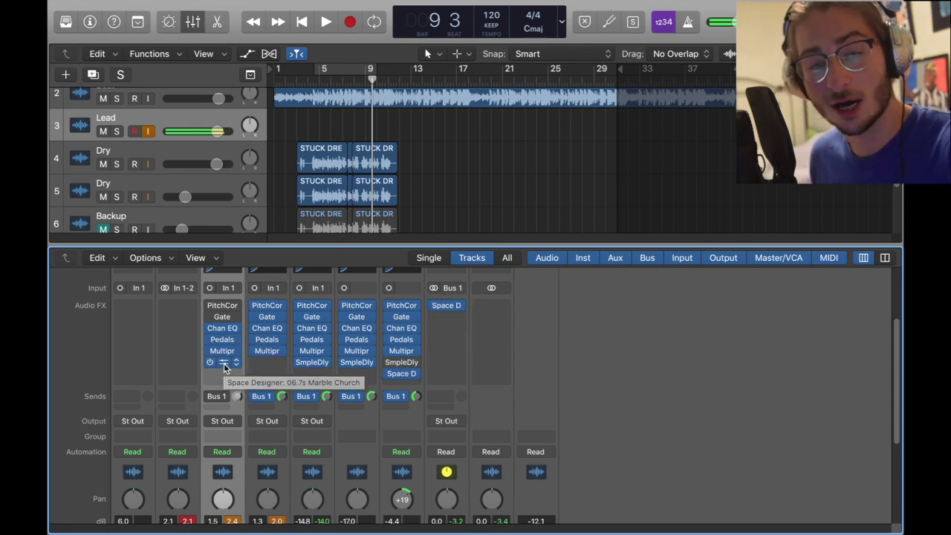